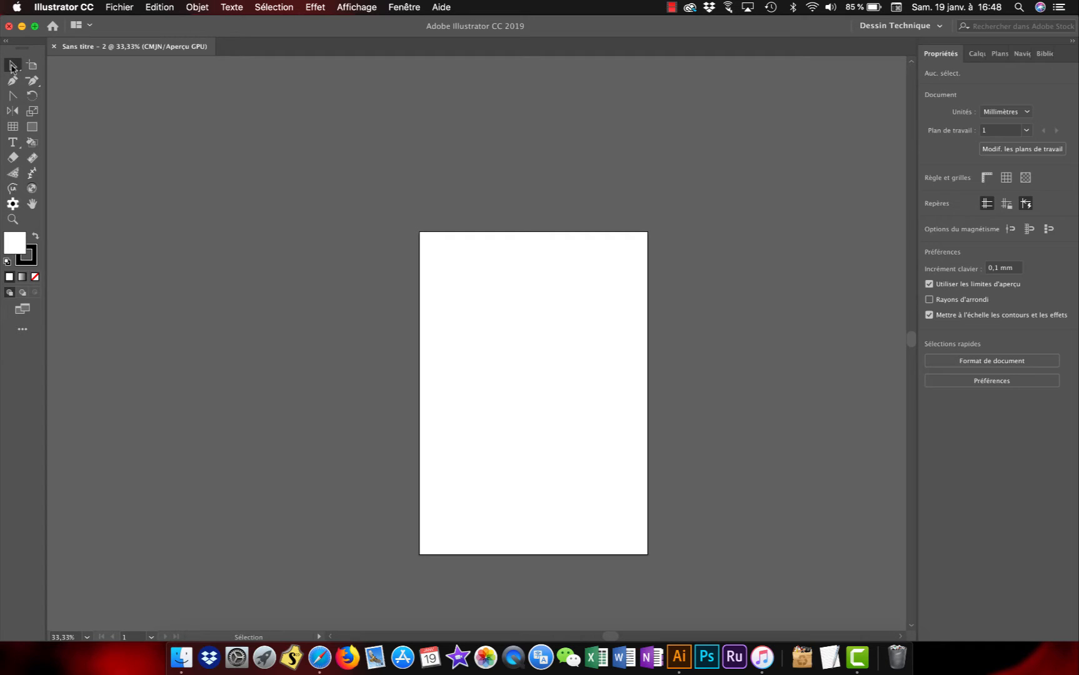
Step: Create a second artboard about 202 × 297 mm beside the existing one, with its upper edge aligned to it
drag(571, 395, 214, 347)
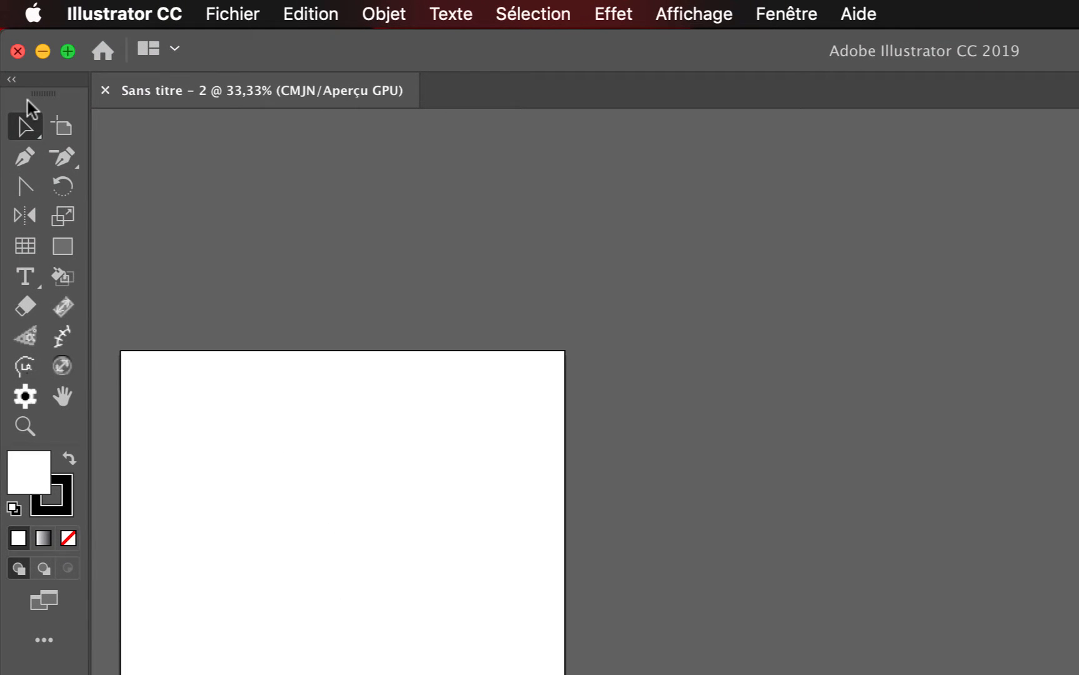
click(55, 125)
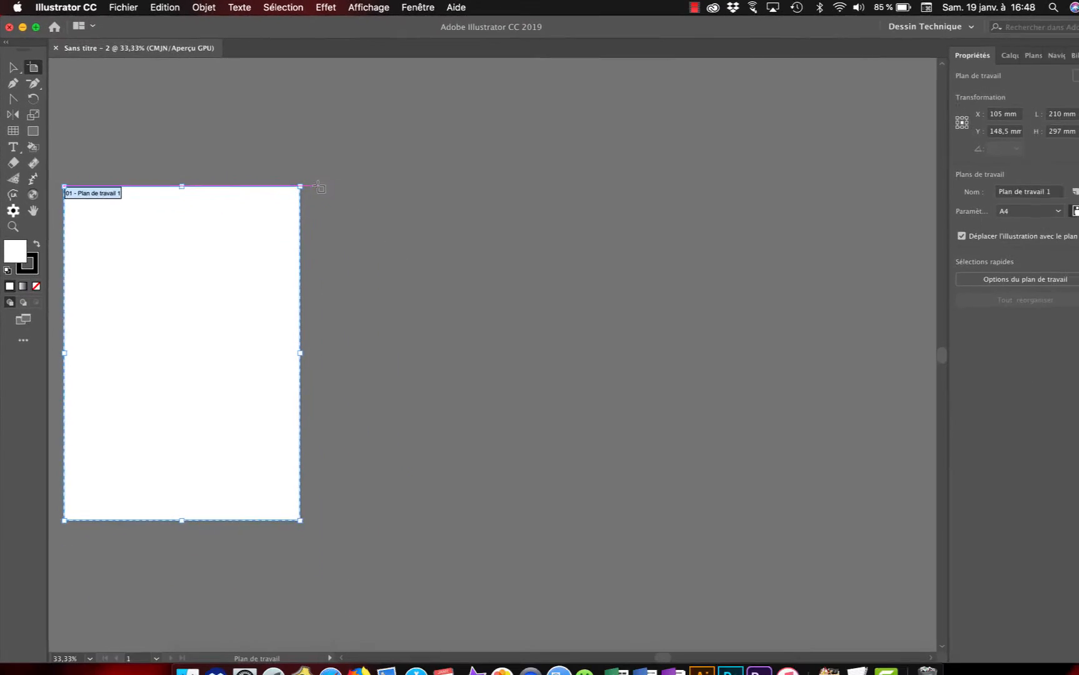
drag(317, 186, 530, 507)
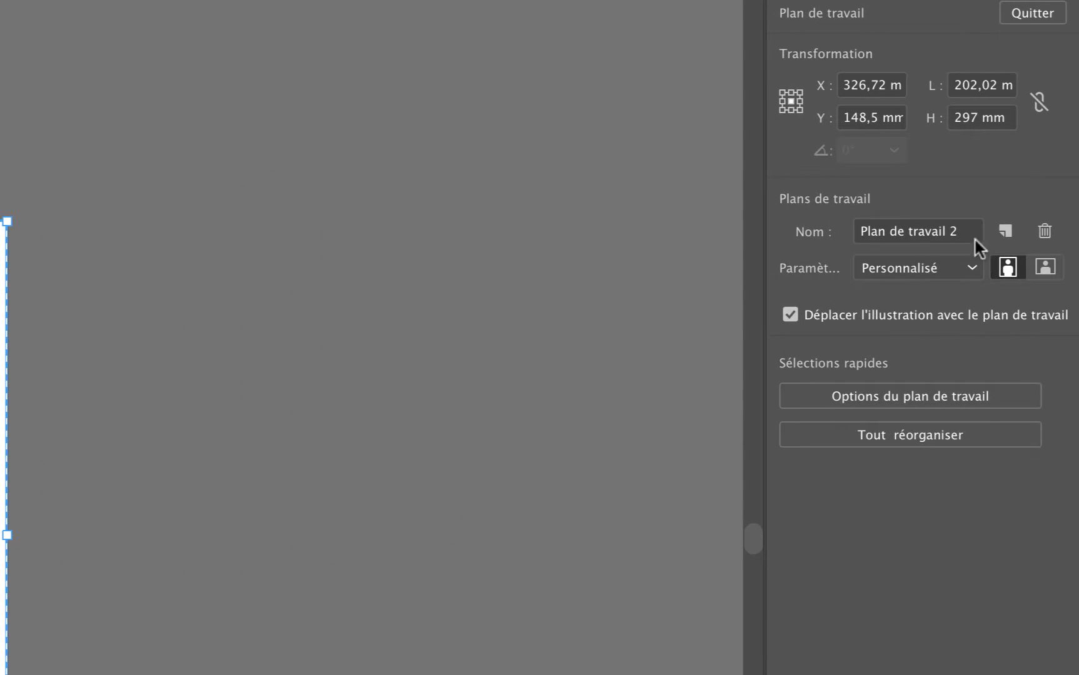
Step: Rename the second artboard as "page 2"
click(968, 233)
key(BackSpace)
key(BackSpace)
key(BackSpace)
key(BackSpace)
key(BackSpace)
key(BackSpace)
key(BackSpace)
key(BackSpace)
key(BackSpace)
key(BackSpace)
key(BackSpace)
key(BackSpace)
key(BackSpace)
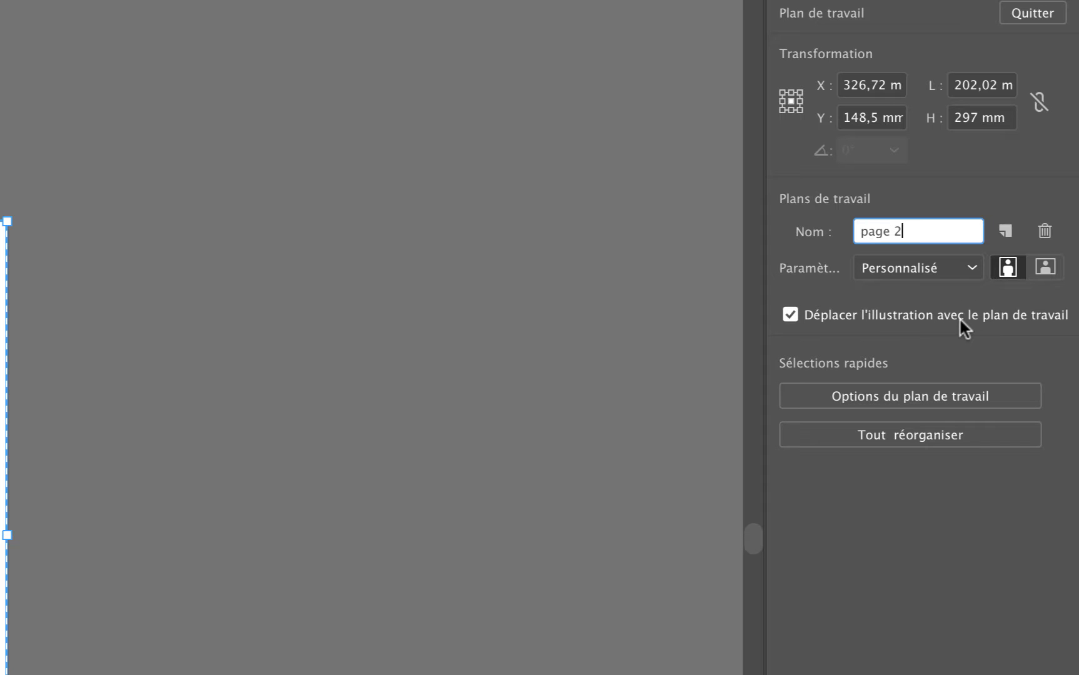
Step: Apply the A4 preset to the page 2 artboard and leave artboard editing
click(951, 268)
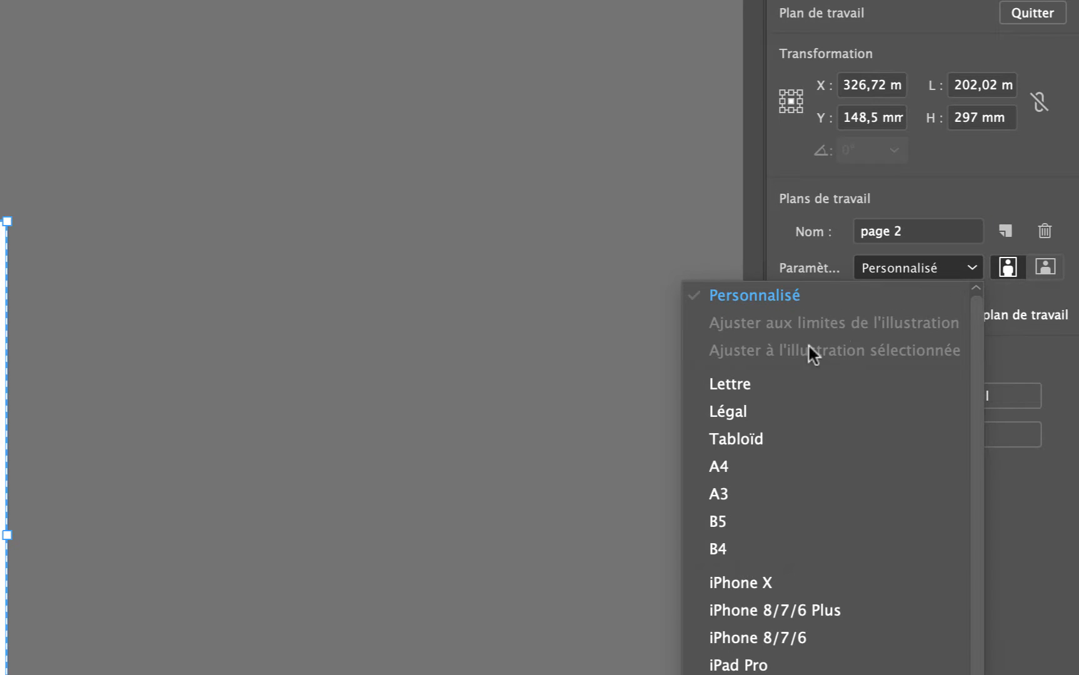
click(736, 466)
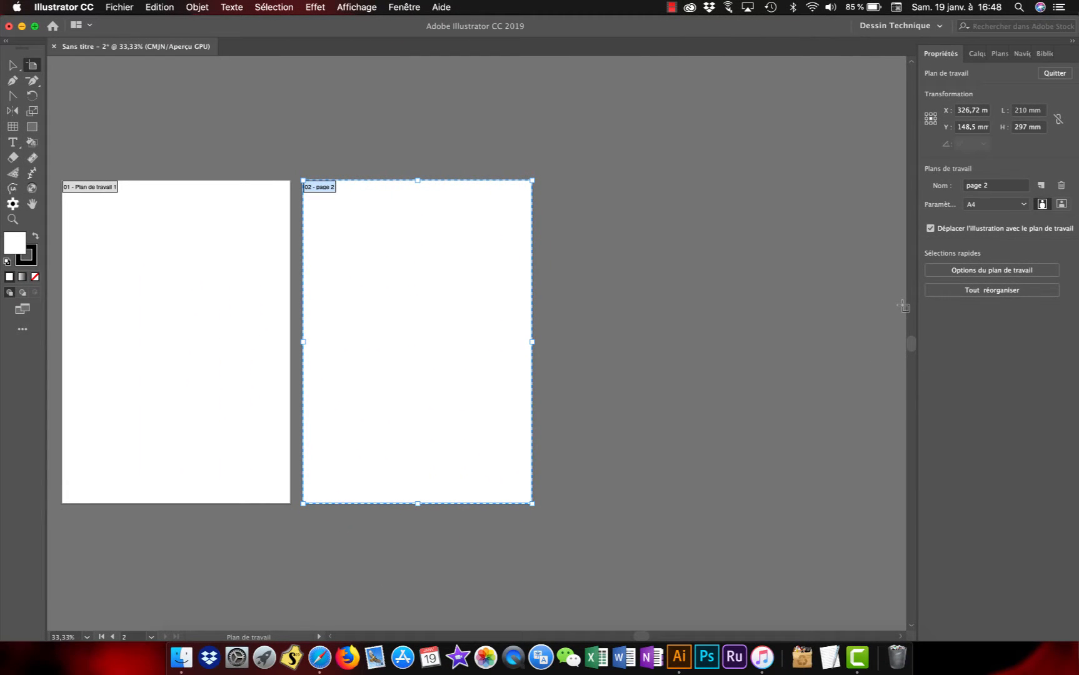
click(13, 64)
click(228, 331)
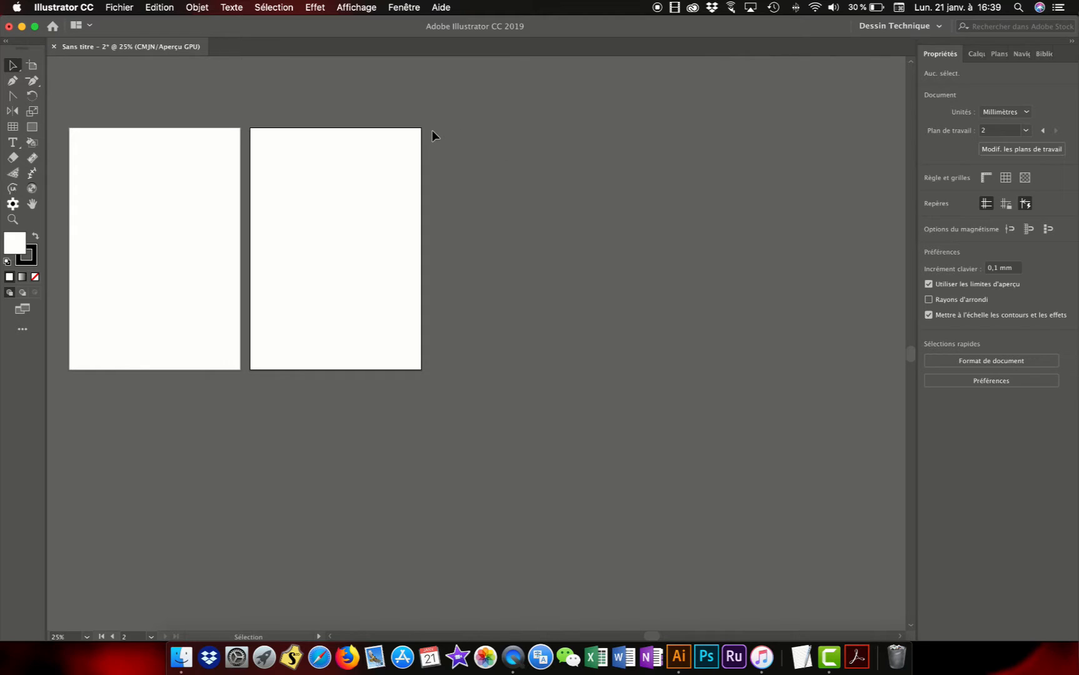
Step: Draw four more artboards of different sizes, two to the right of page 2 and two below the existing pages
click(32, 65)
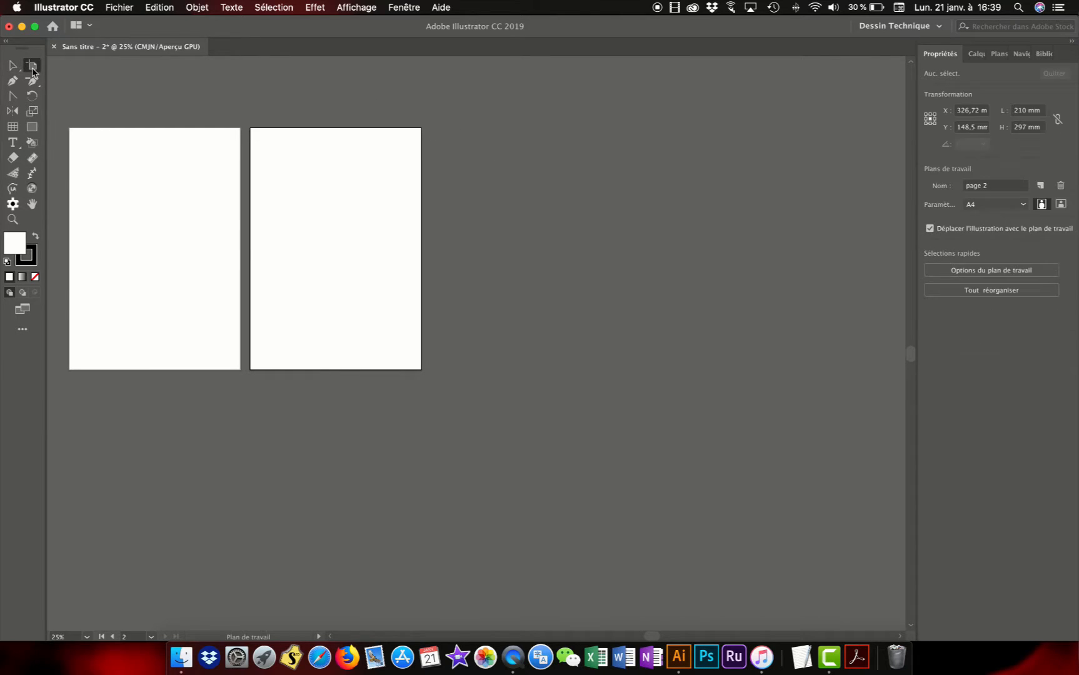
mouse_move(443, 128)
mouse_down()
mouse_move(457, 181)
mouse_move(555, 339)
mouse_up()
drag(600, 127, 729, 410)
mouse_move(82, 408)
mouse_down()
mouse_move(178, 448)
mouse_move(247, 496)
mouse_up()
mouse_move(332, 416)
mouse_down()
mouse_move(388, 540)
mouse_move(425, 535)
mouse_up()
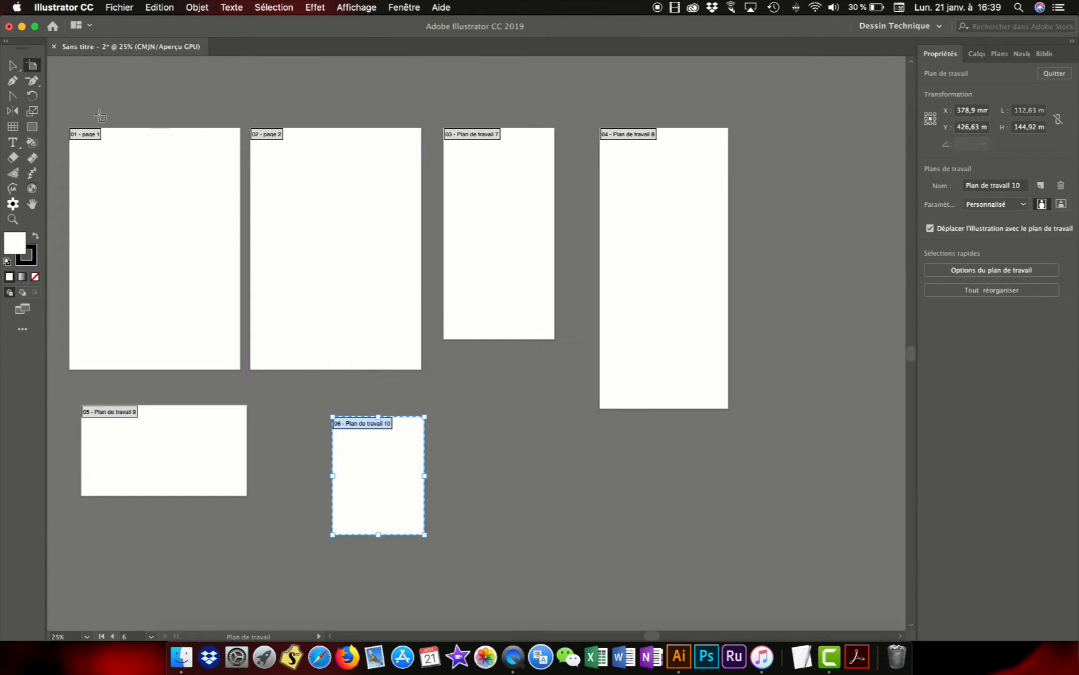
click(13, 66)
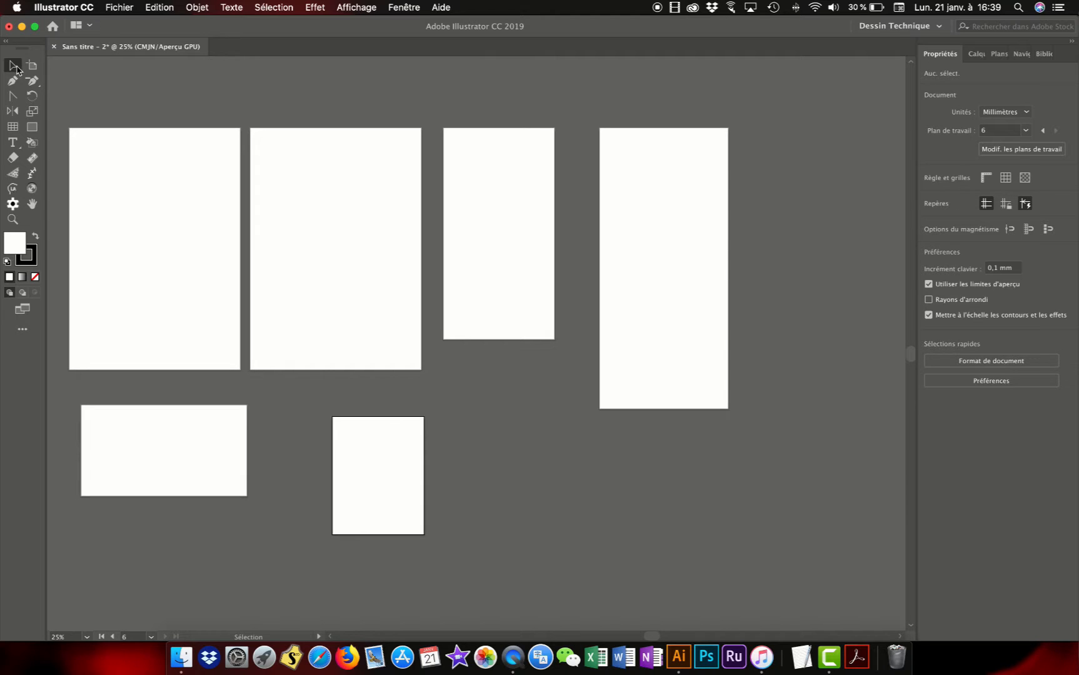
Step: Apply the A4 preset to the third artboard and place it just right of page 2 with upper edges aligned
click(32, 66)
click(490, 230)
mouse_move(491, 215)
mouse_down()
mouse_move(499, 238)
mouse_move(480, 217)
mouse_up()
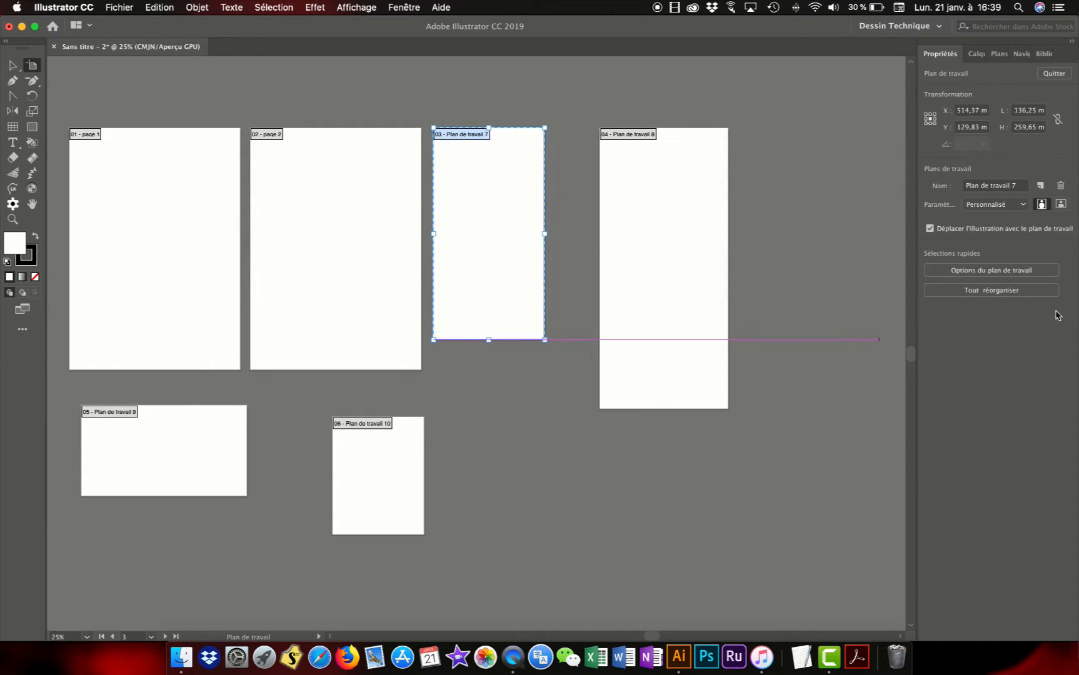
click(1024, 206)
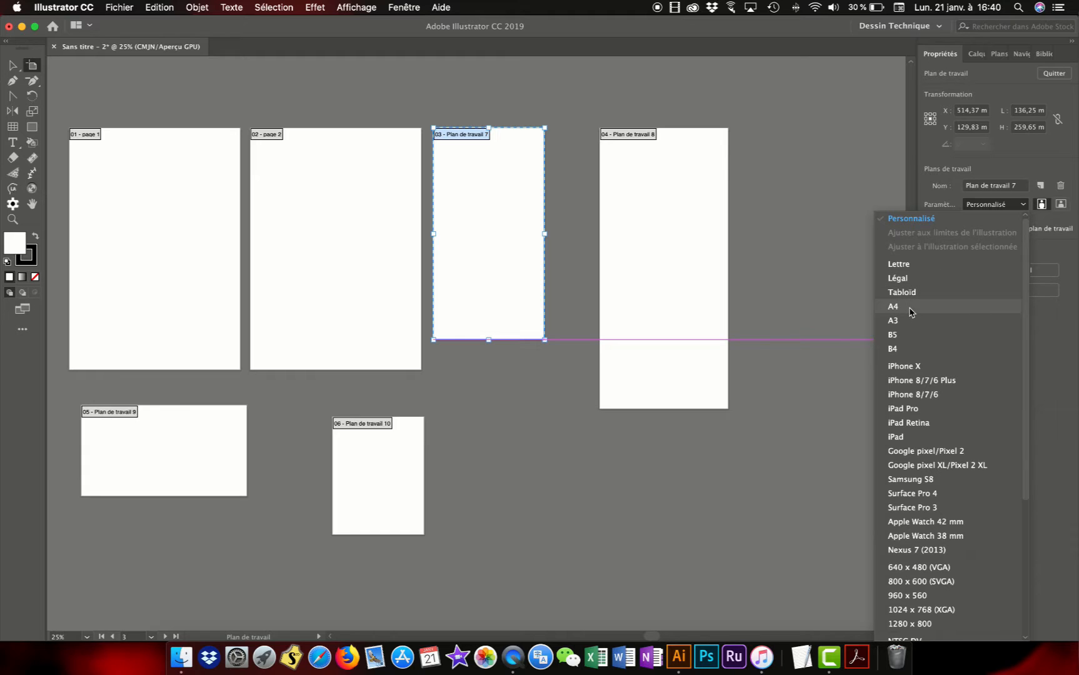
click(910, 307)
drag(487, 192, 513, 206)
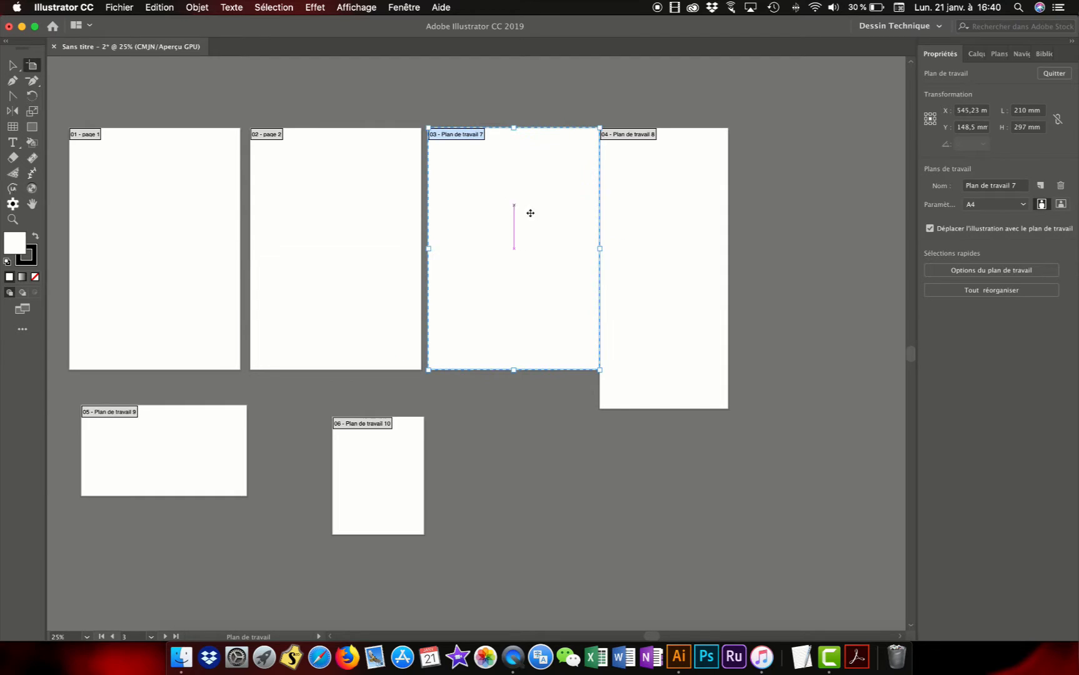
Step: Rearrange artboards 04, 05 and 06 into a second row beneath the first three pages
drag(690, 246, 740, 273)
drag(389, 500, 558, 475)
drag(155, 442, 337, 430)
drag(695, 285, 133, 532)
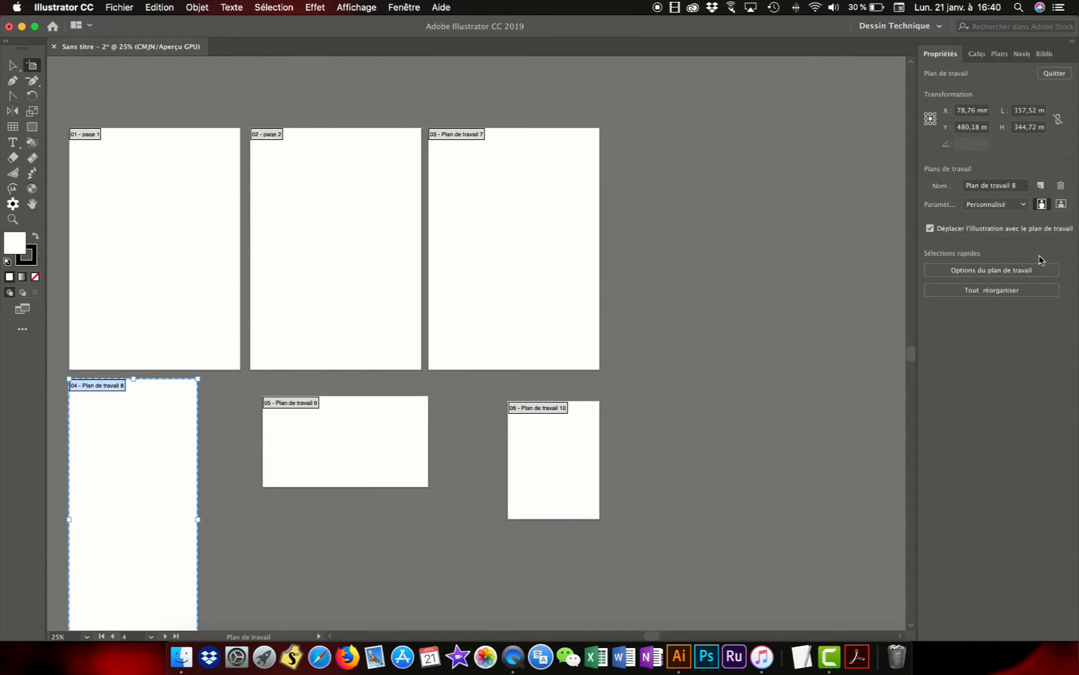
Step: Apply the A4 preset to artboard 04 and align it directly beneath page 1
click(1024, 205)
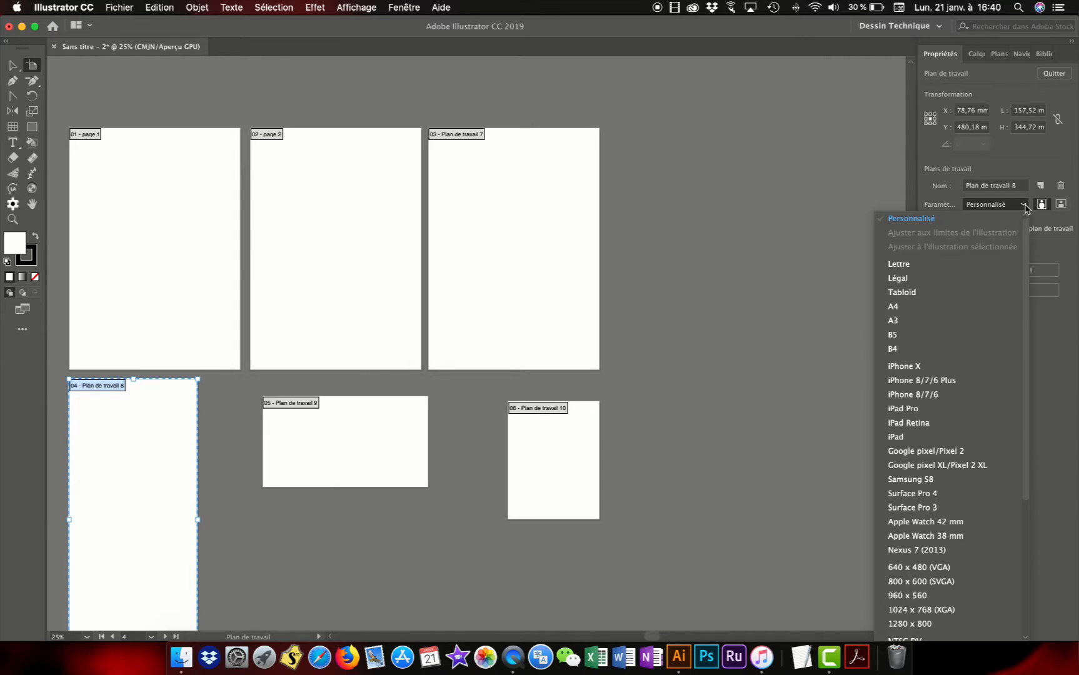
click(916, 307)
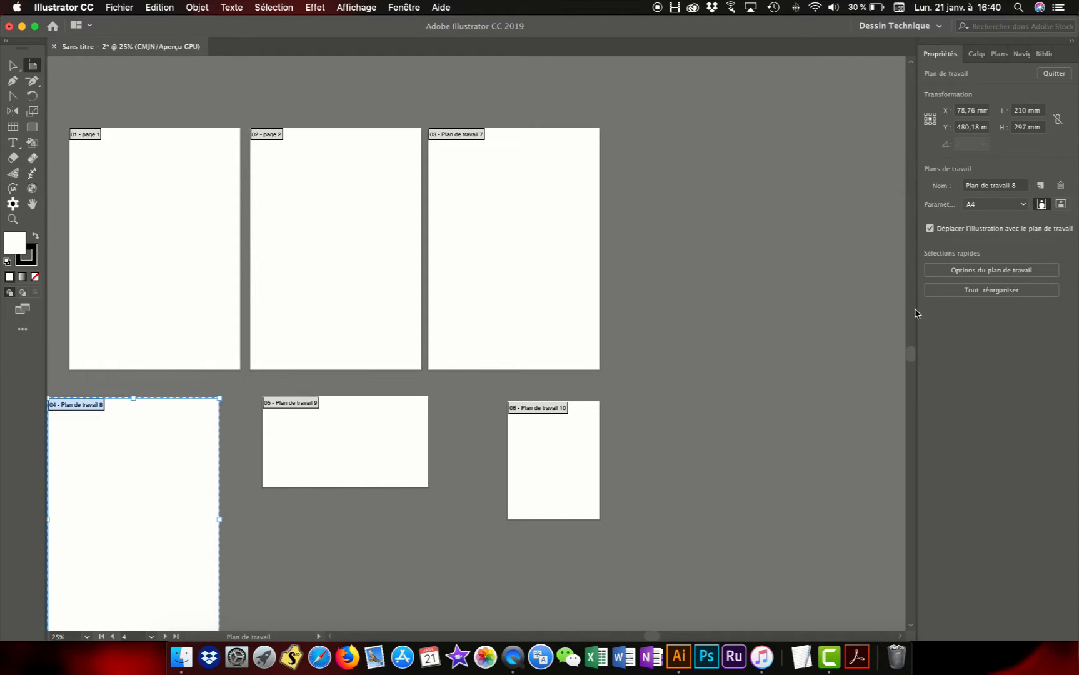
drag(216, 430, 150, 478)
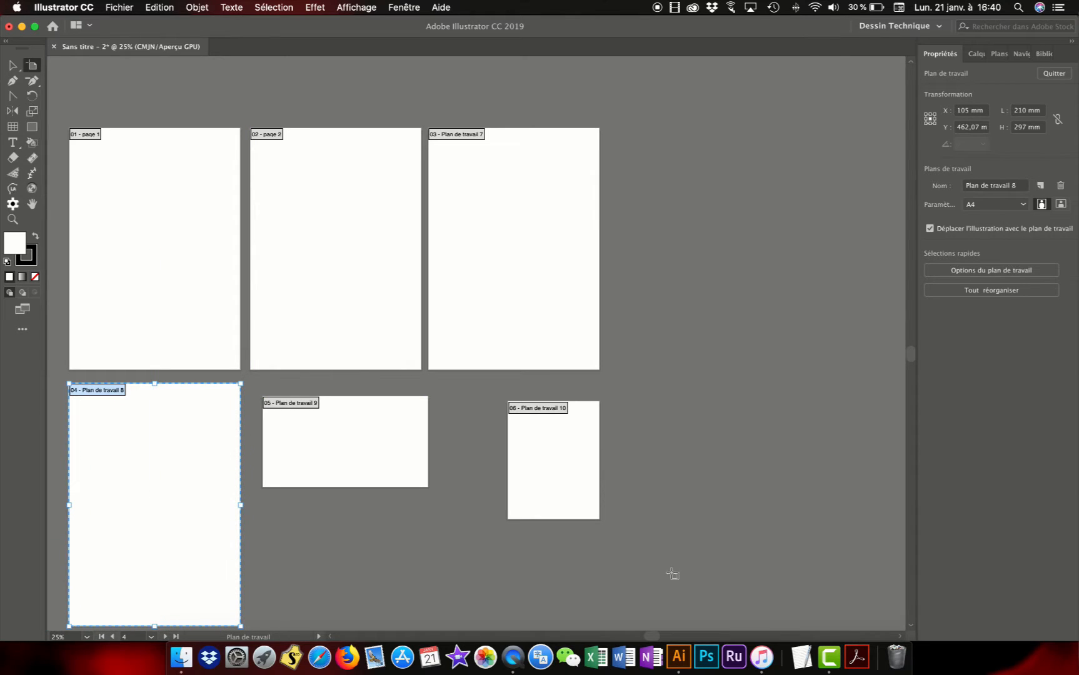
scroll(723, 405, down, 3)
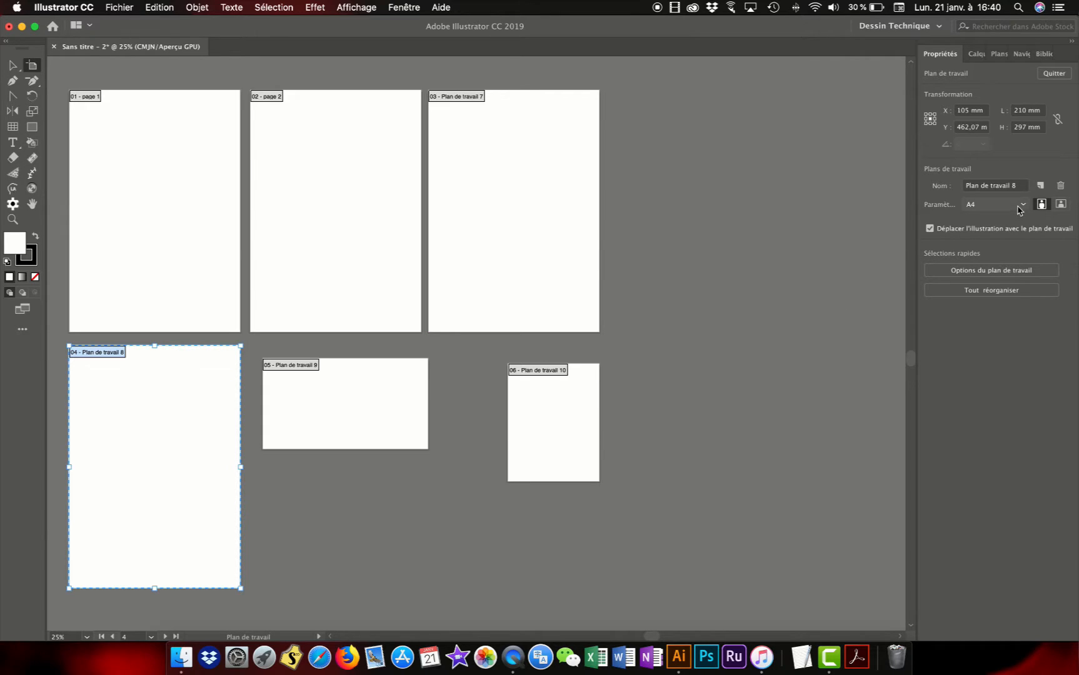
Step: Set artboard 05 to A4 portrait and align it beneath page 2, level with artboard 04
click(309, 422)
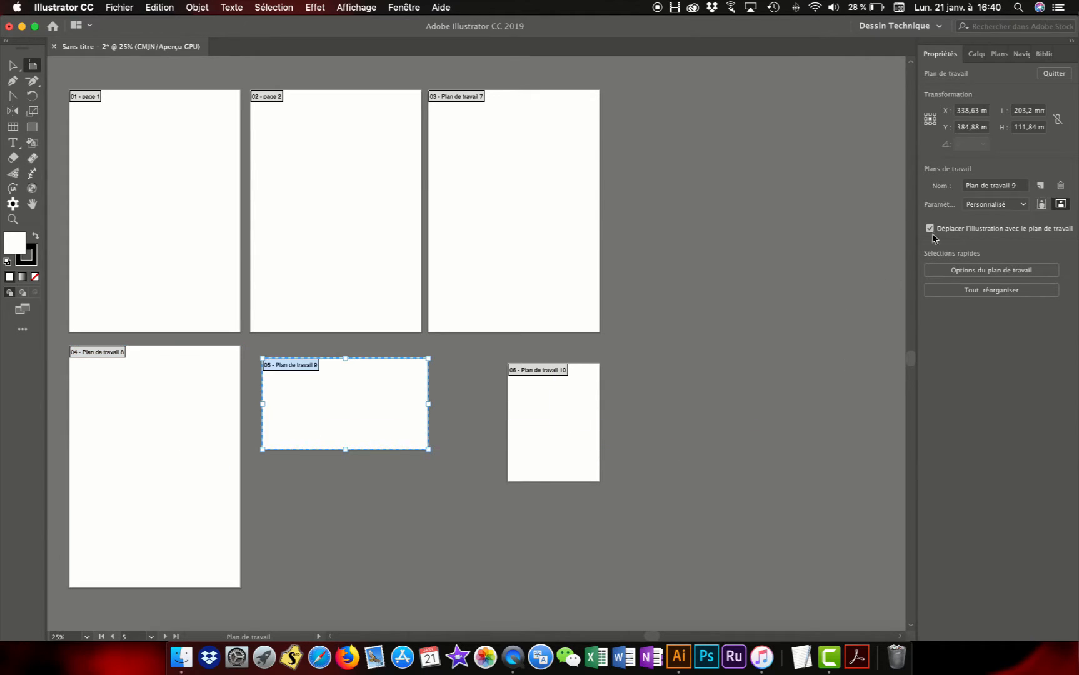
click(1024, 205)
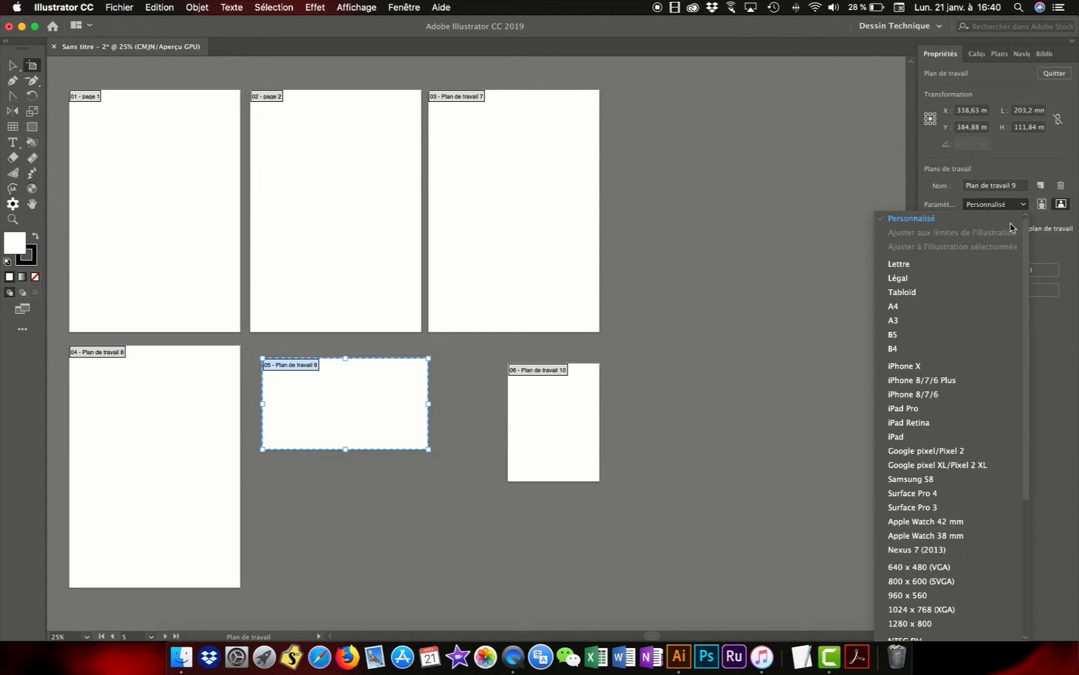
click(902, 307)
drag(345, 404, 368, 437)
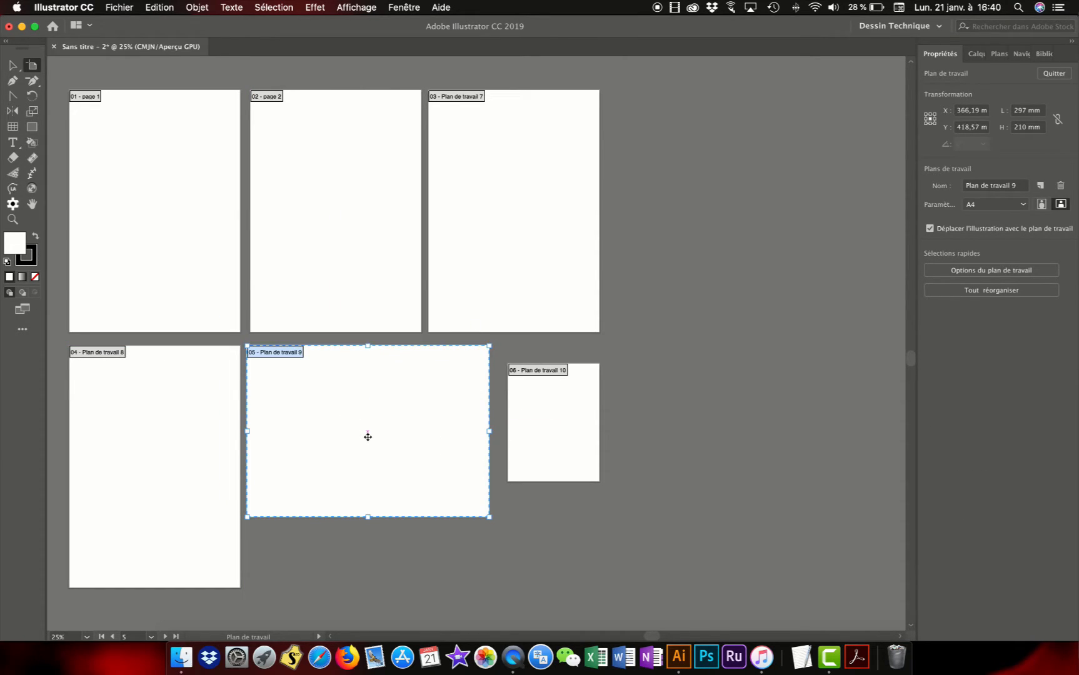
click(1042, 205)
drag(402, 423, 367, 436)
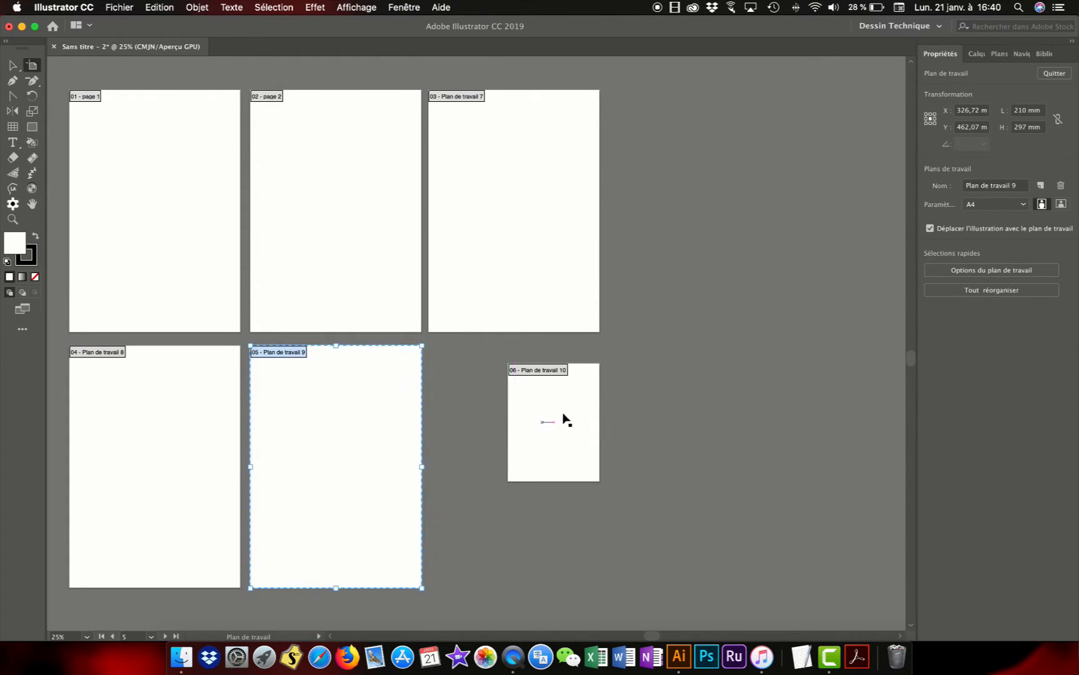
Step: Apply the A4 preset to artboard 06 and place it beneath the third artboard, completing the second row
drag(586, 416, 511, 401)
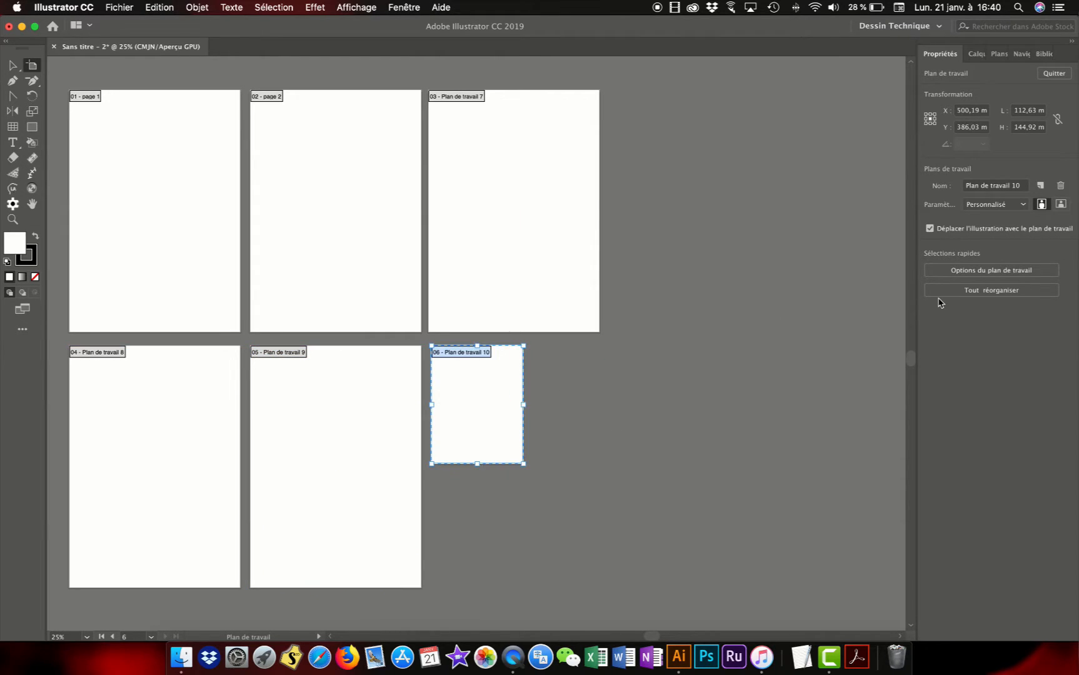
click(1022, 204)
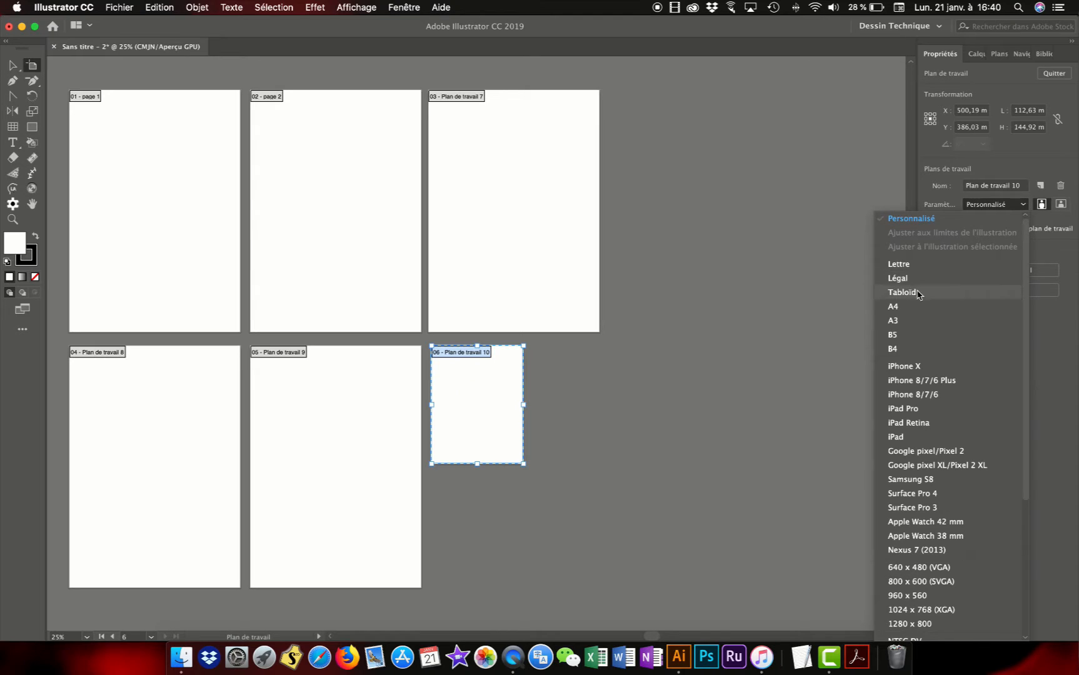
click(901, 306)
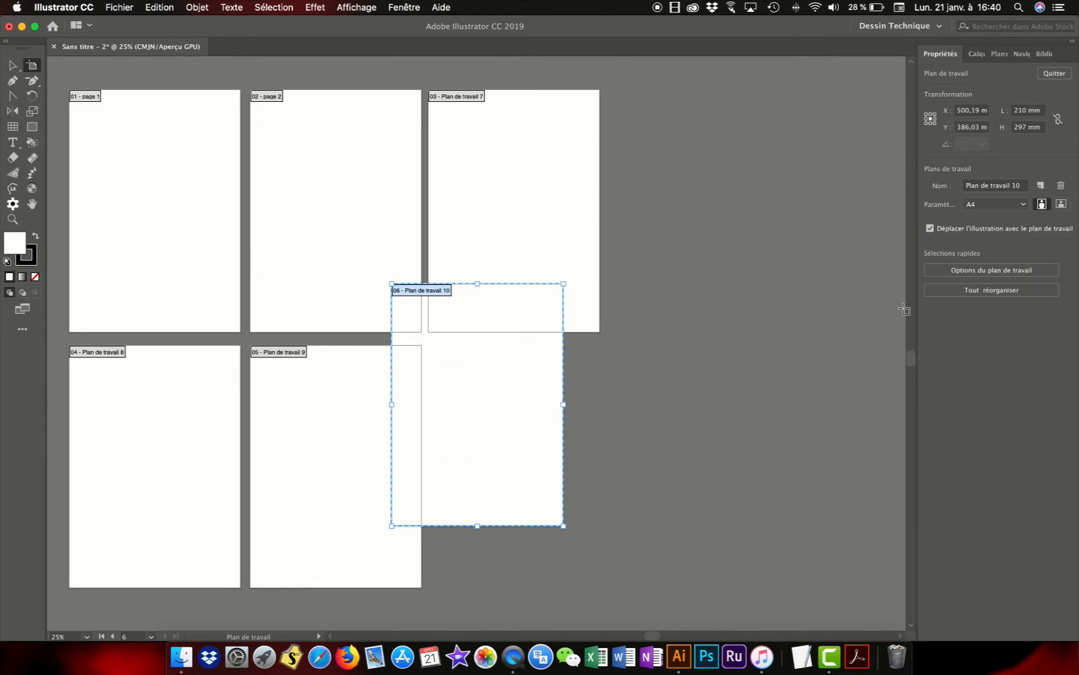
drag(476, 374, 520, 439)
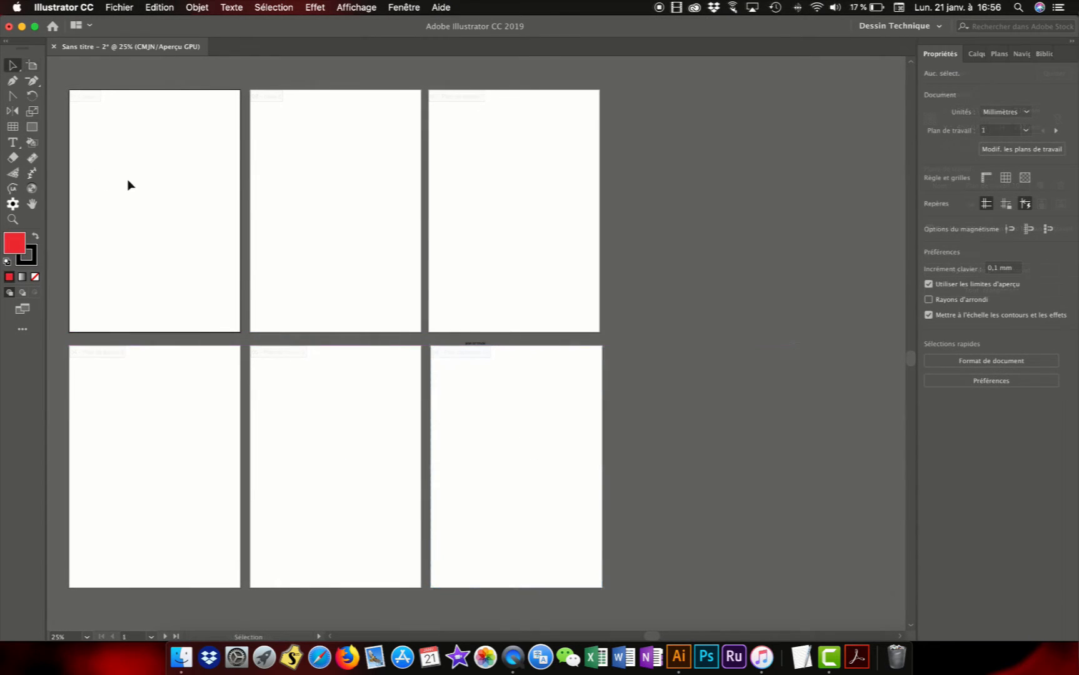
Step: Draw a red square about 115 mm wide in the middle of the page 1 artboard
click(30, 129)
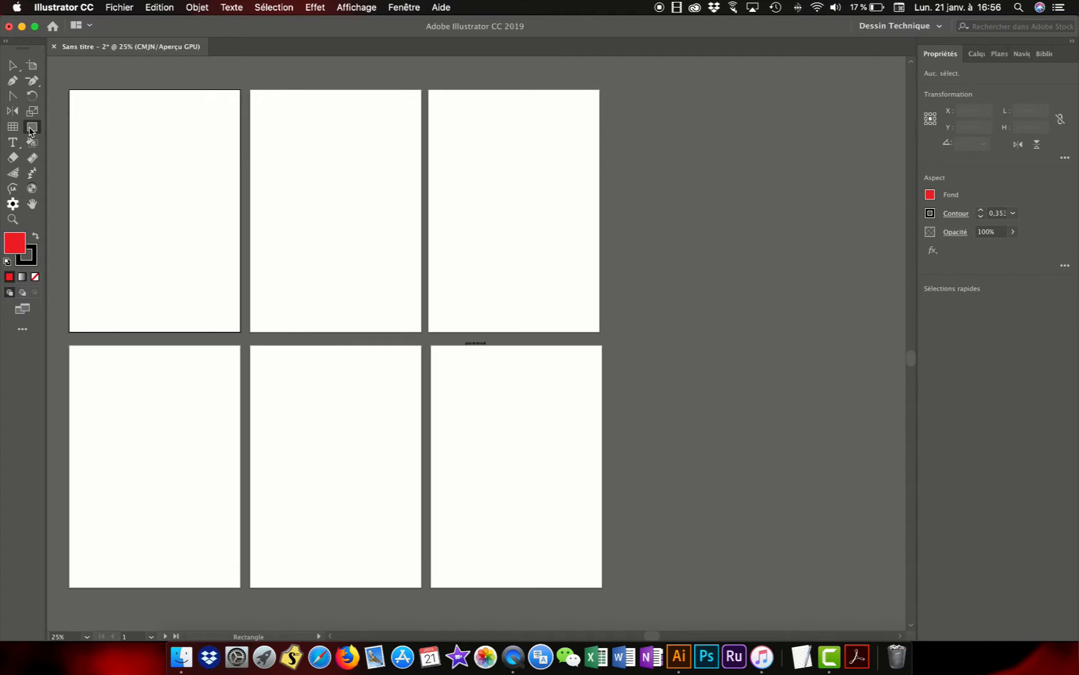
mouse_move(106, 162)
mouse_down()
mouse_move(180, 253)
mouse_move(199, 255)
mouse_up()
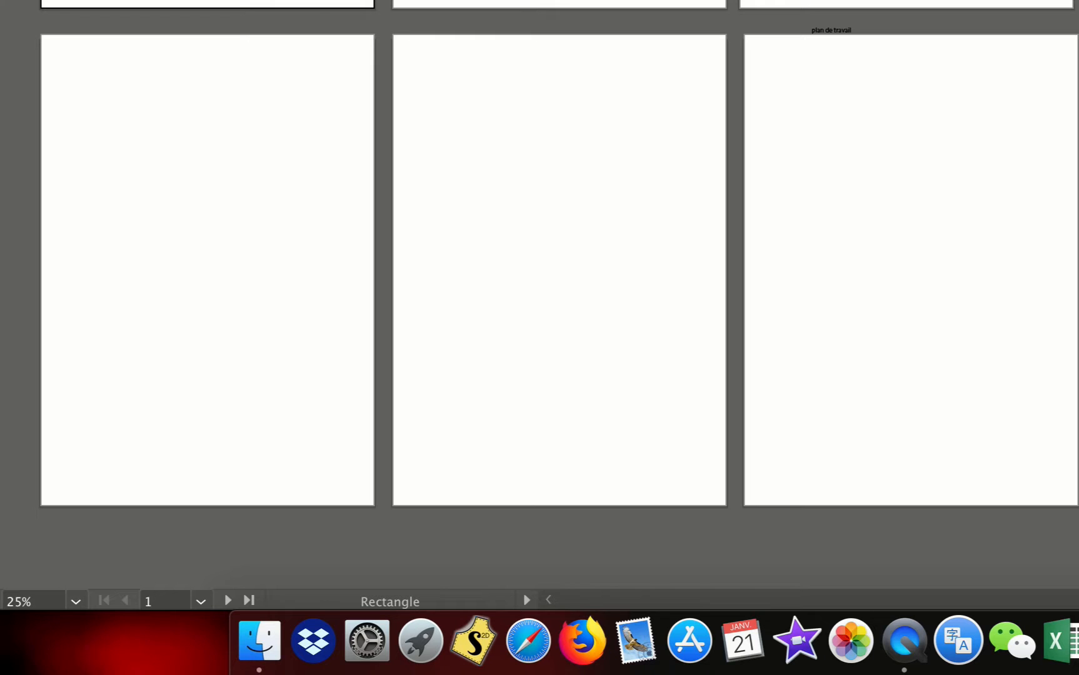
Step: Go to the page 2 artboard, draw a rectangle about 104 × 112 mm on it and fill it with light blue
click(200, 602)
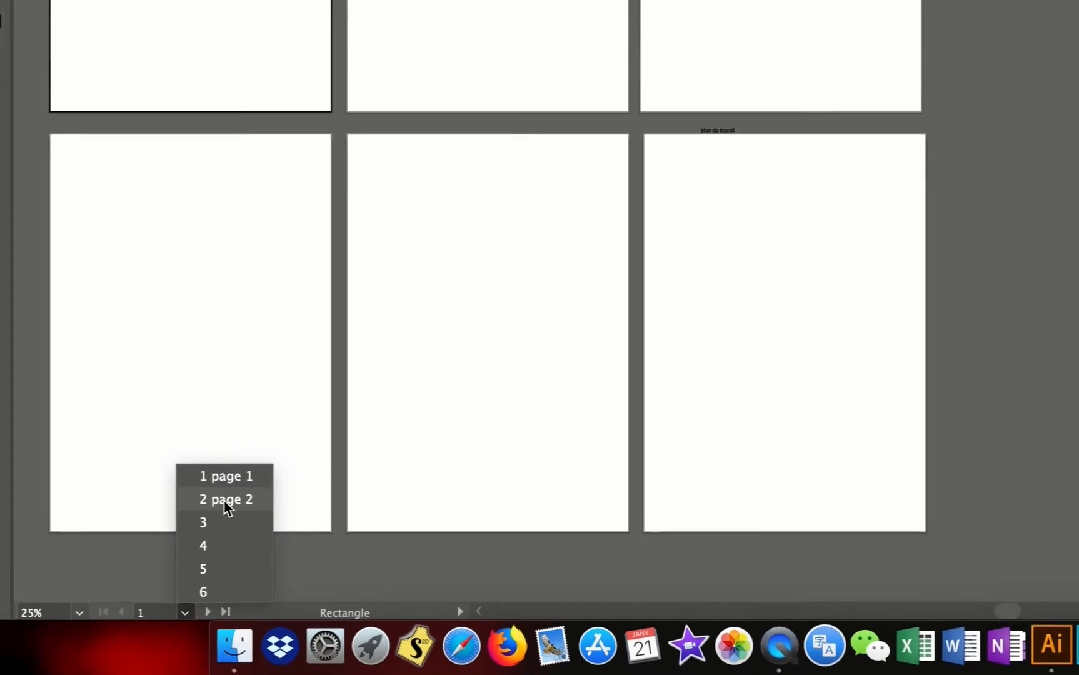
click(249, 469)
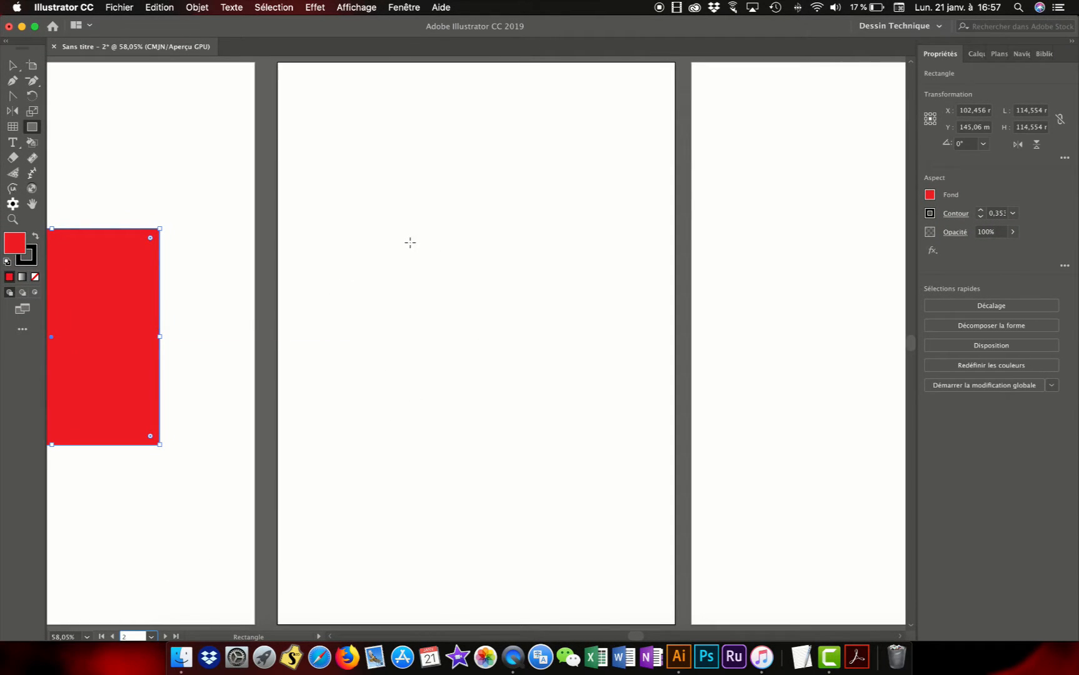
mouse_move(410, 243)
mouse_down()
mouse_move(554, 434)
mouse_move(607, 452)
mouse_up()
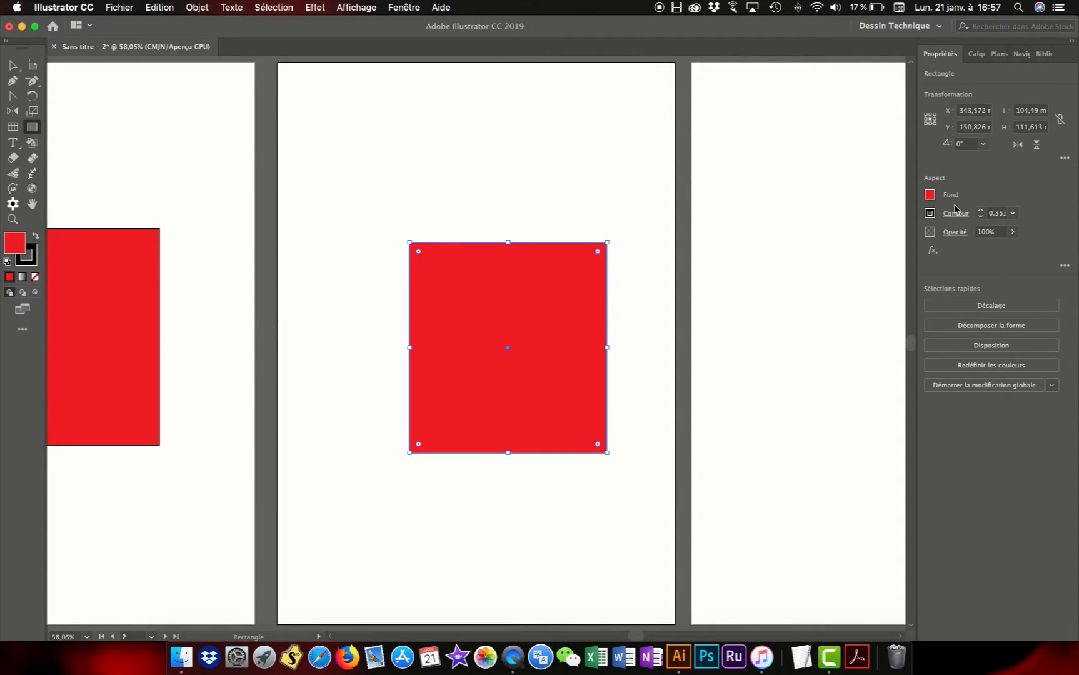
click(930, 195)
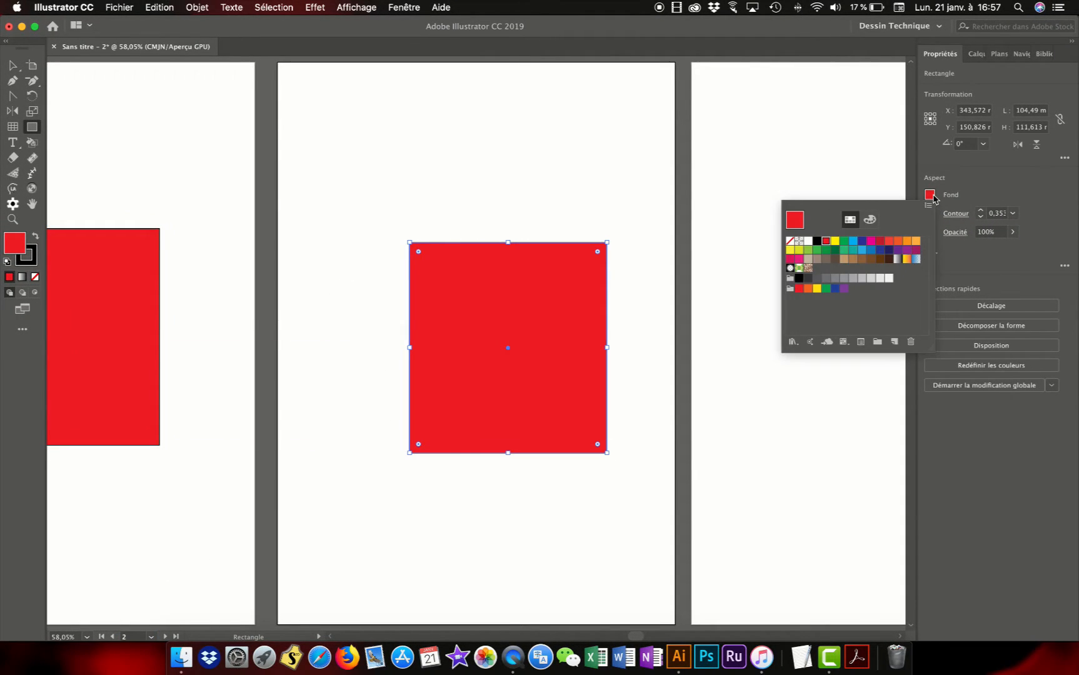
click(854, 242)
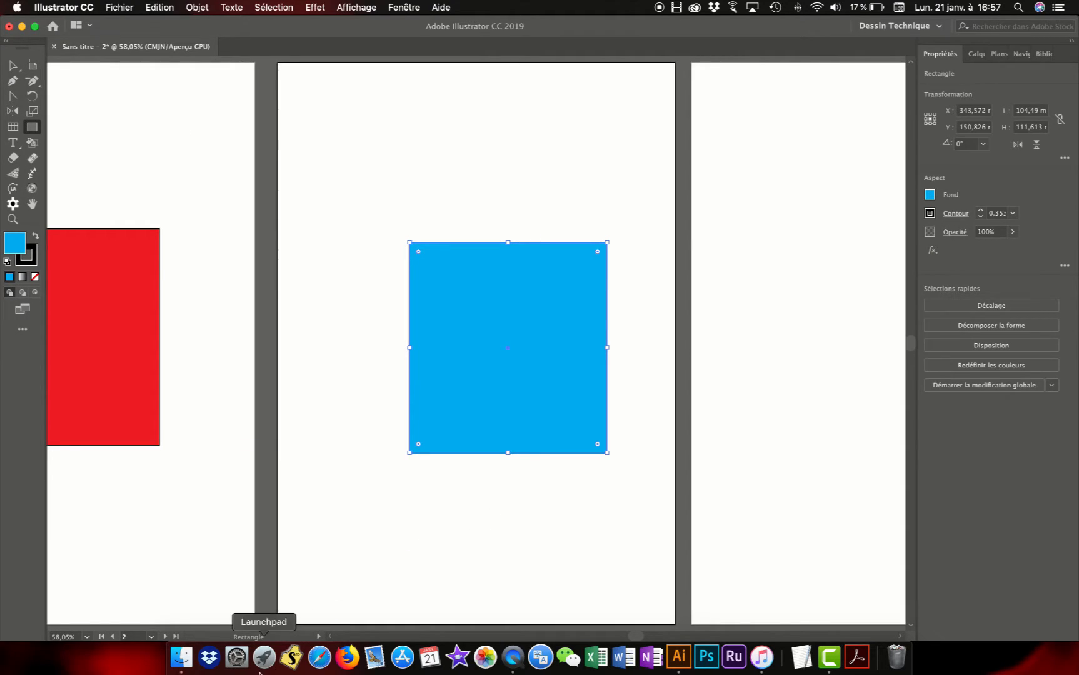
Step: Go to artboard 3, draw a rectangle about 104 × 130 mm on it and fill it with orange (C=0 M=50 J=100 N=0)
click(152, 637)
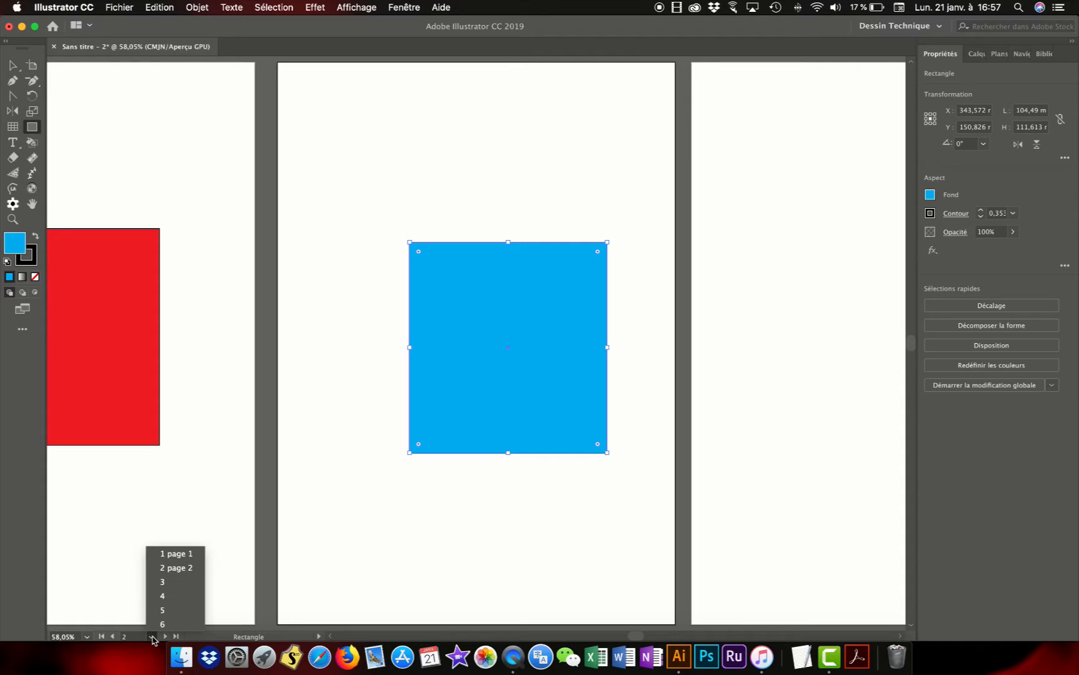
click(169, 583)
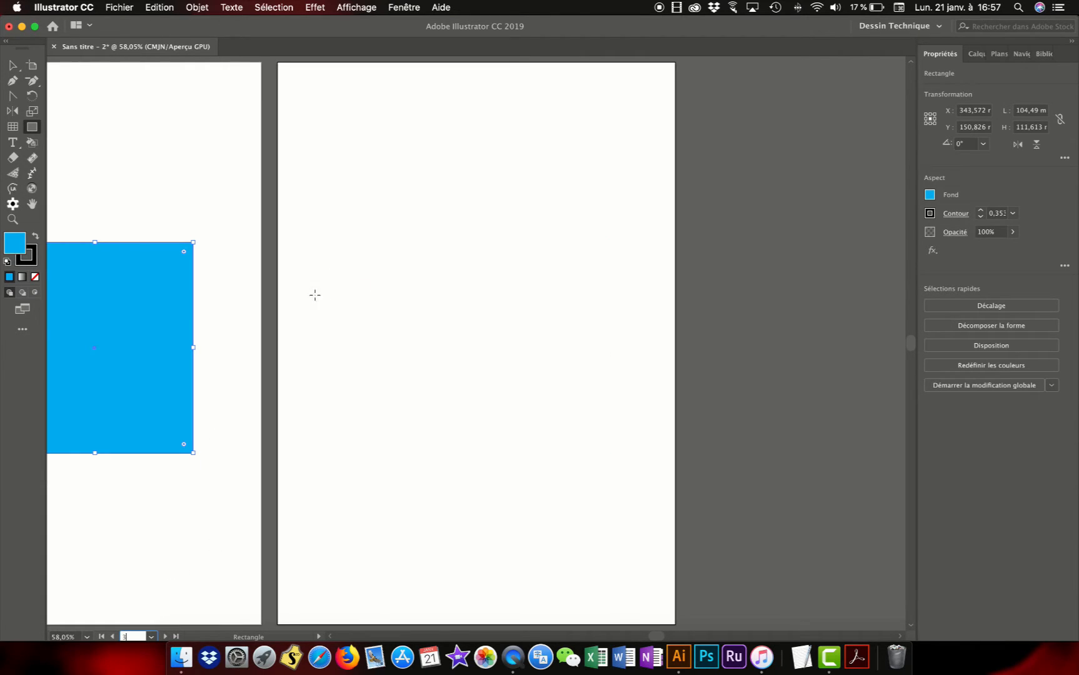
drag(410, 236, 606, 480)
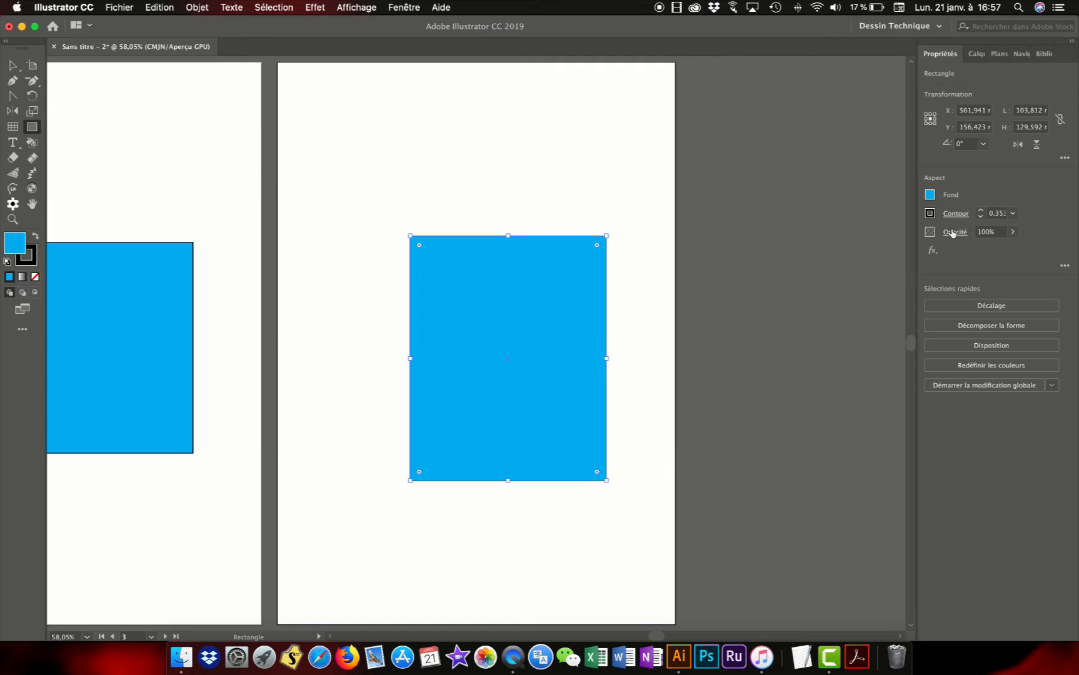
click(930, 195)
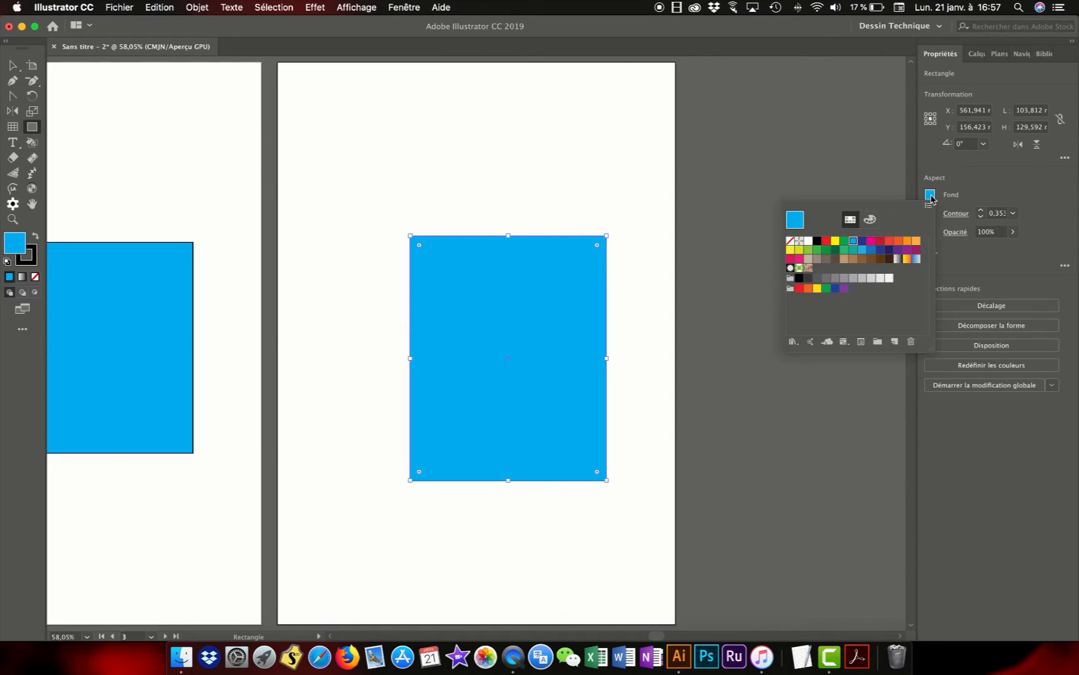
click(906, 242)
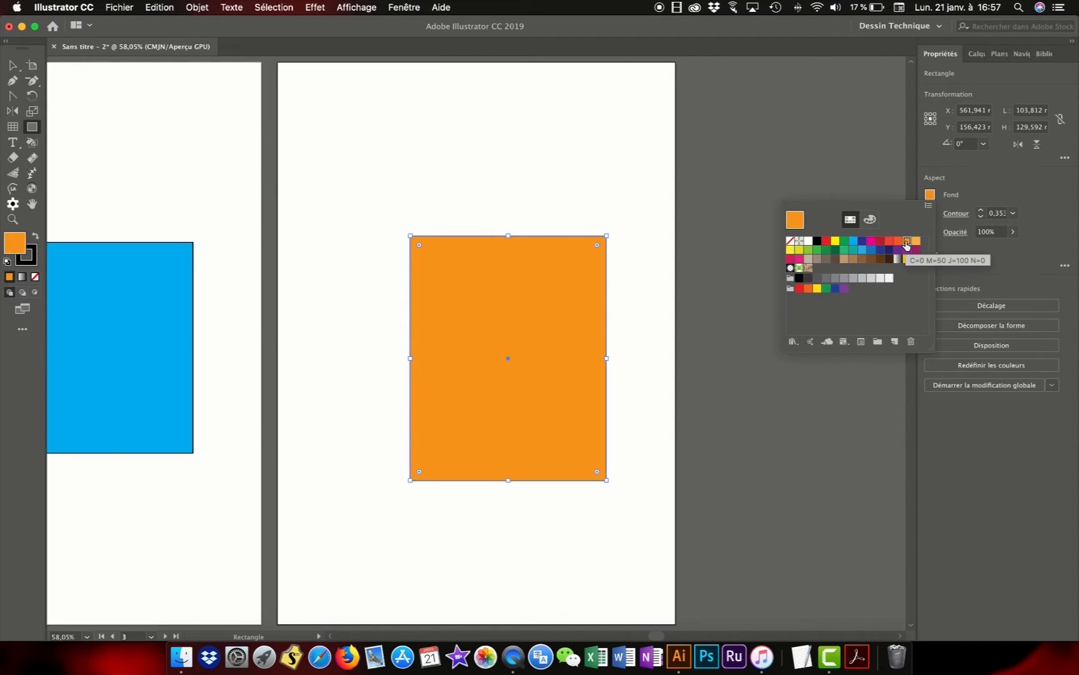
click(10, 68)
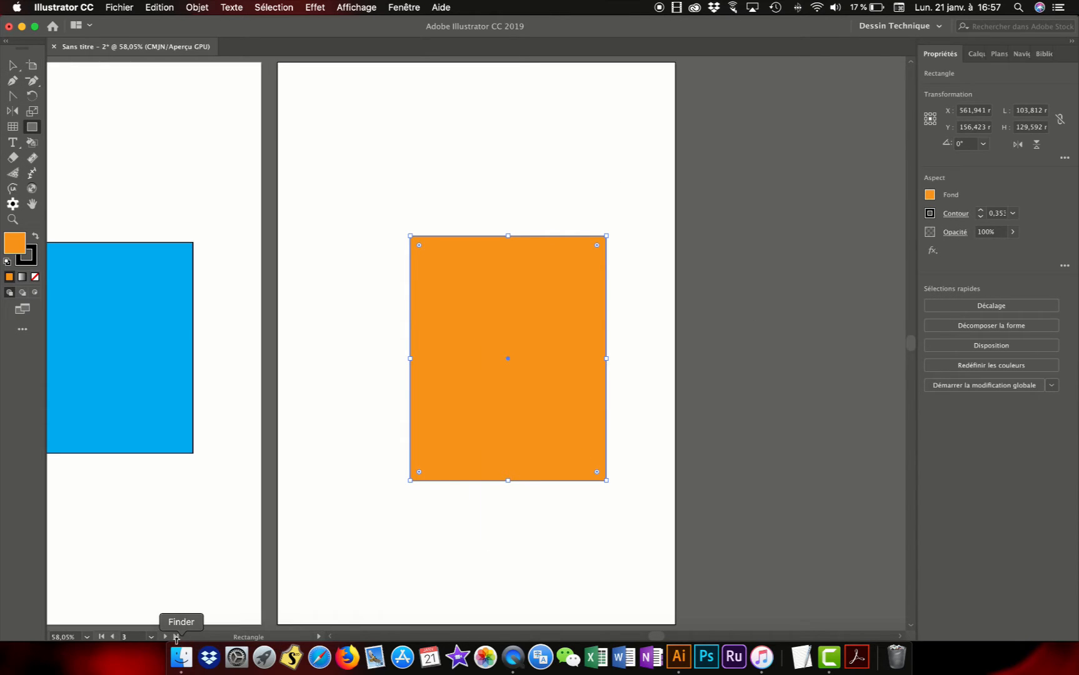
Step: Go to artboard 4, draw a rectangle about 96 × 117 mm on it and fill it with green
click(151, 636)
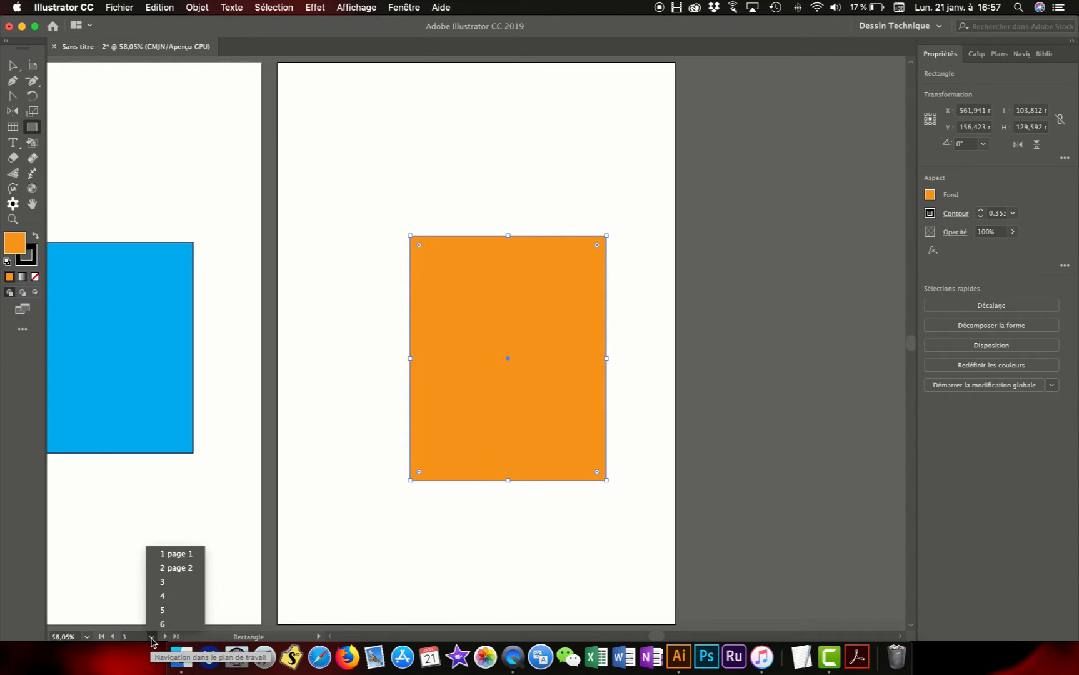
click(170, 599)
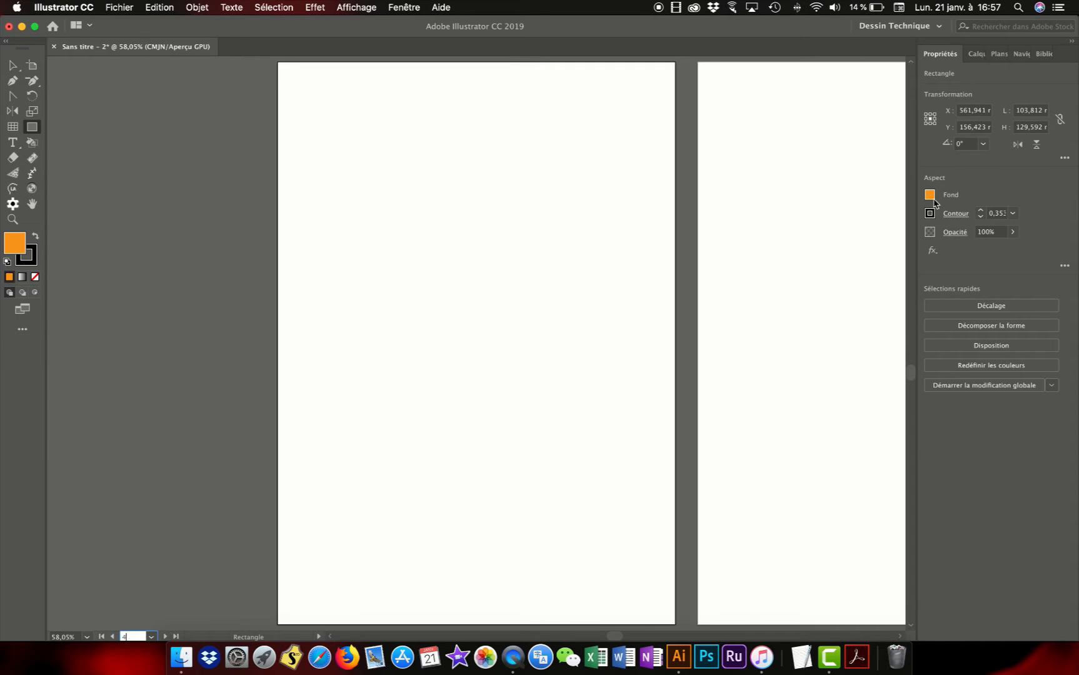
drag(400, 202, 580, 423)
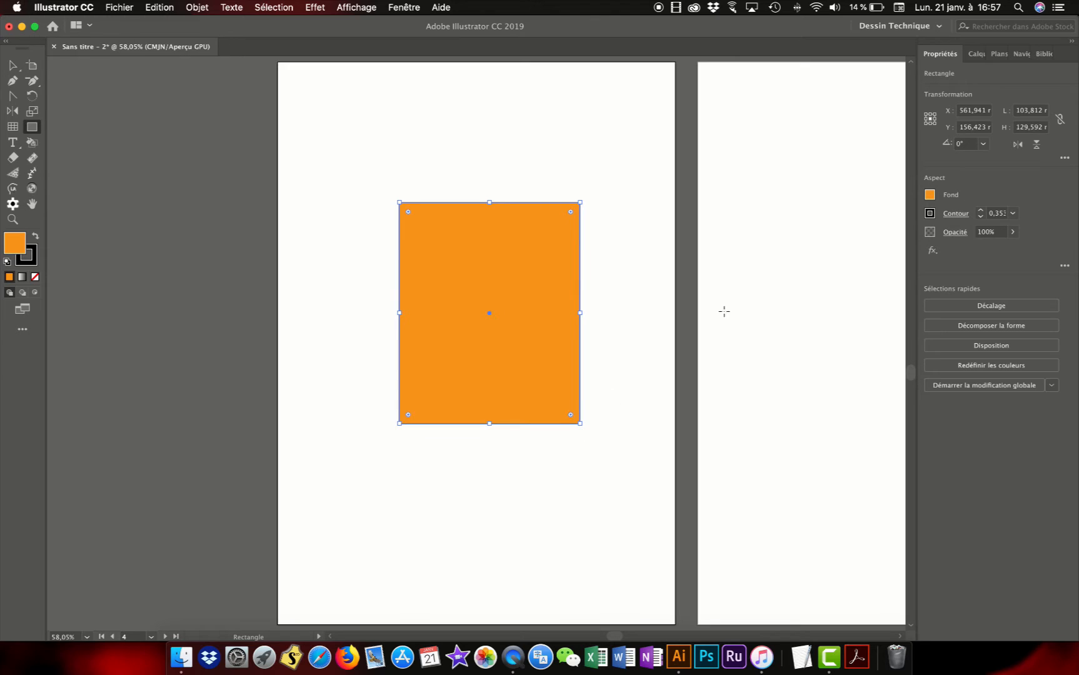
click(930, 197)
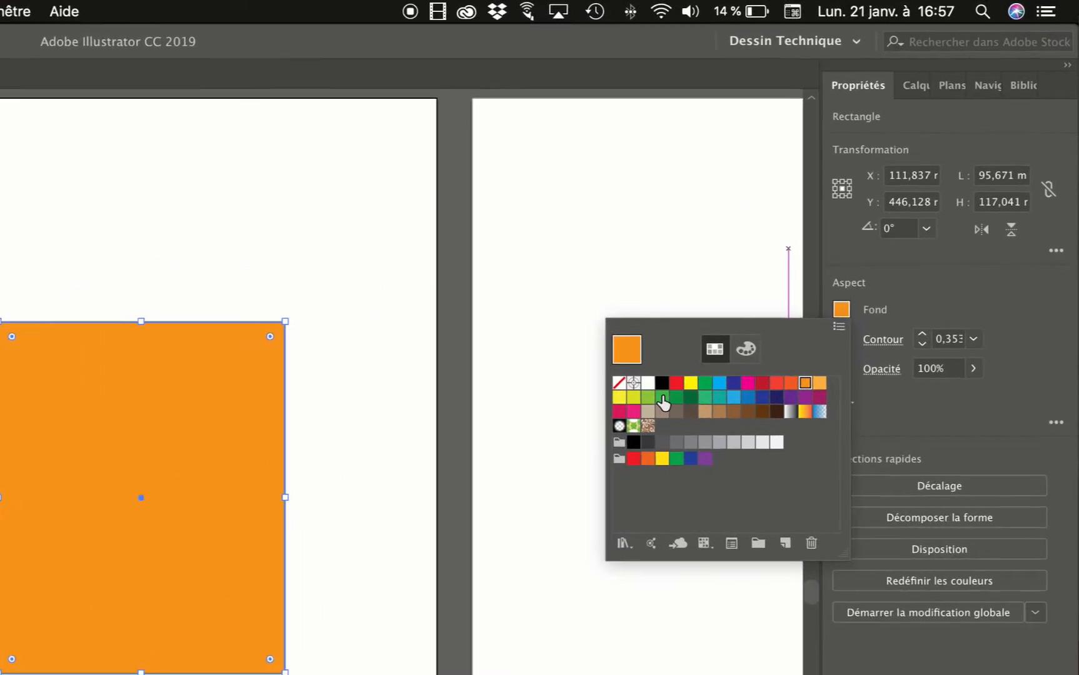
click(817, 249)
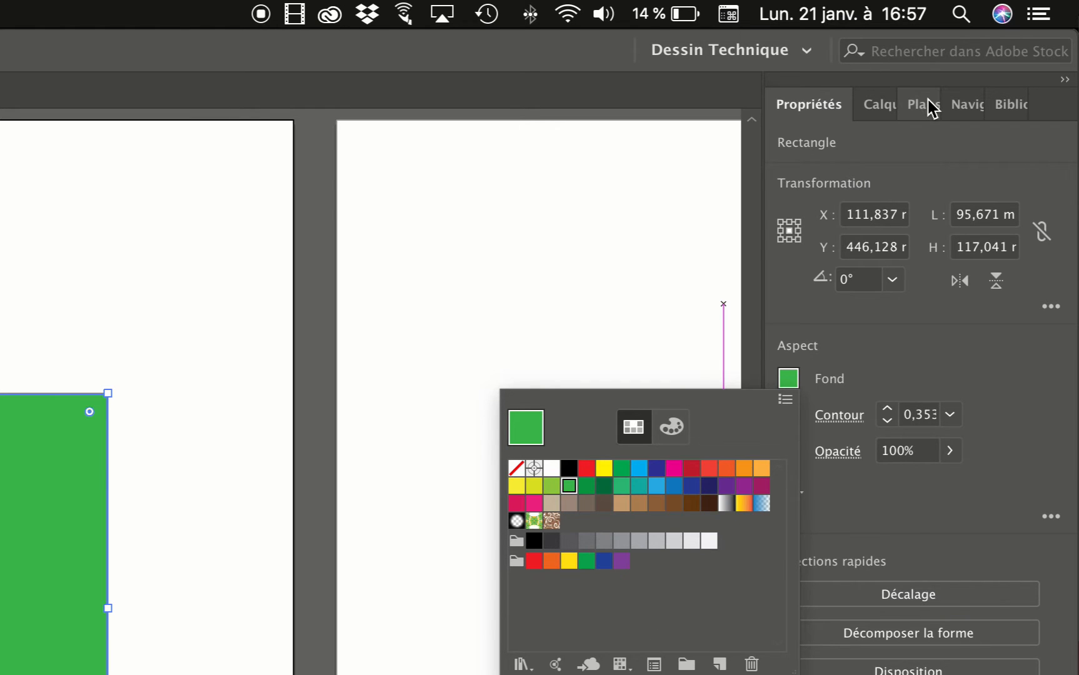
key(Escape)
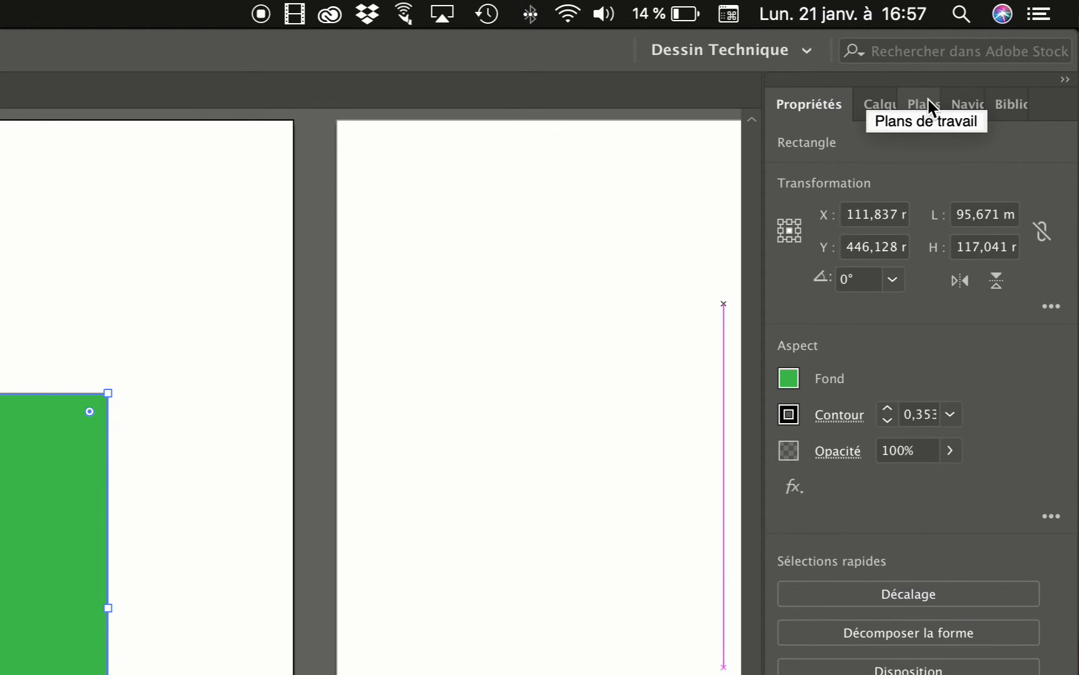
Step: Go to artboard 5, draw a rectangle about 106 × 116 mm on it and fill it with Jaune CMJN
click(927, 107)
click(924, 237)
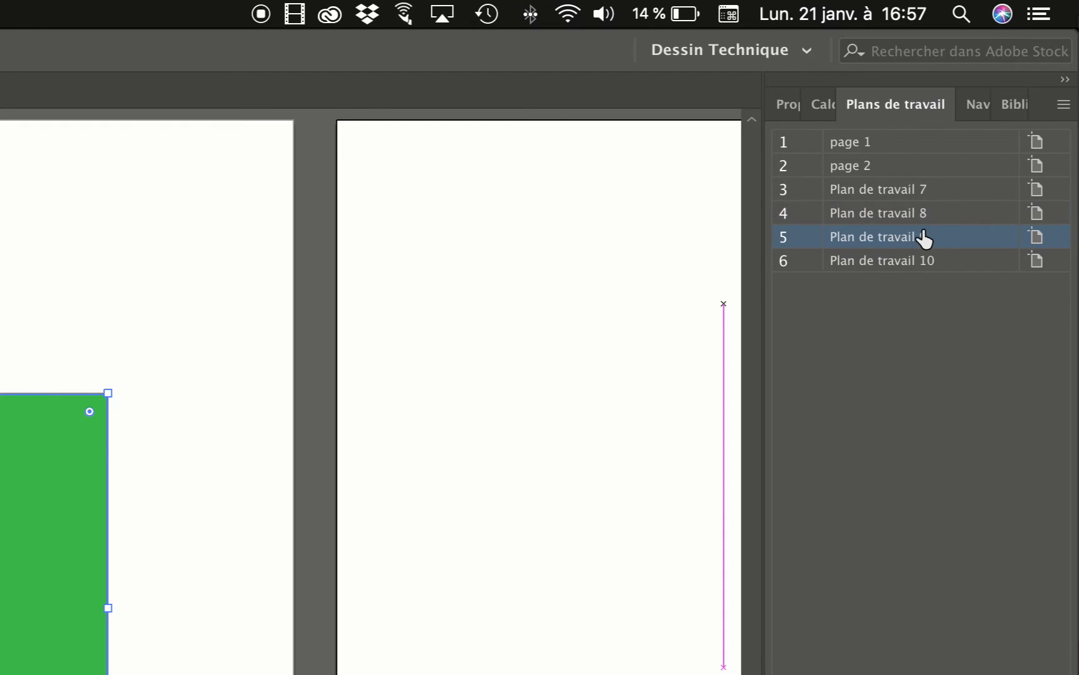
double_click(924, 238)
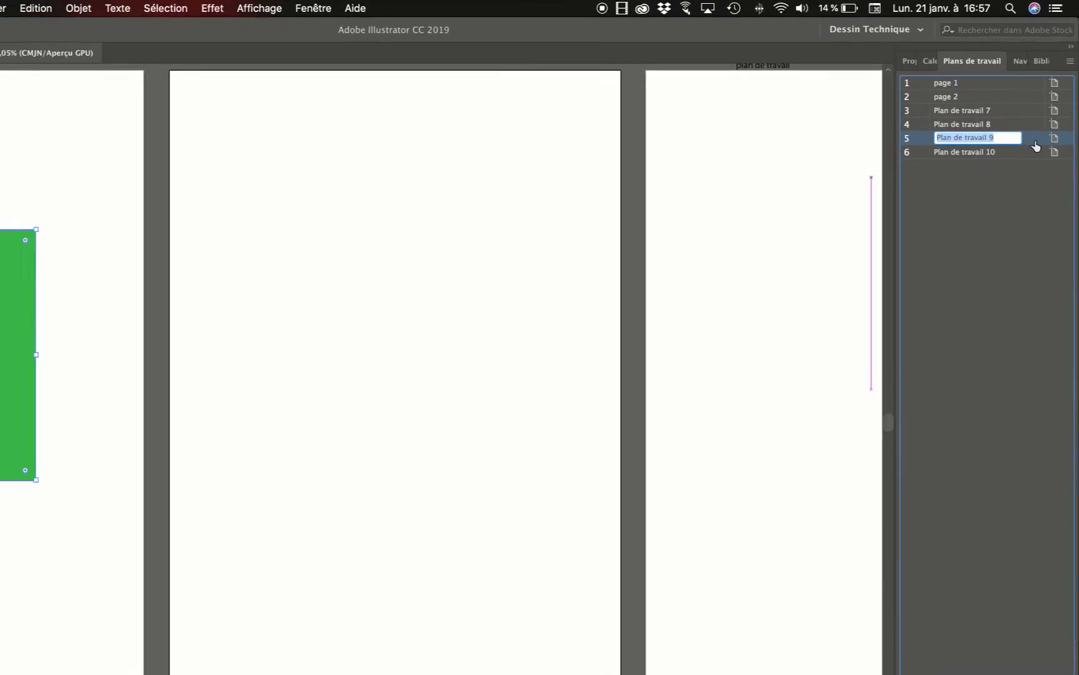
key(Return)
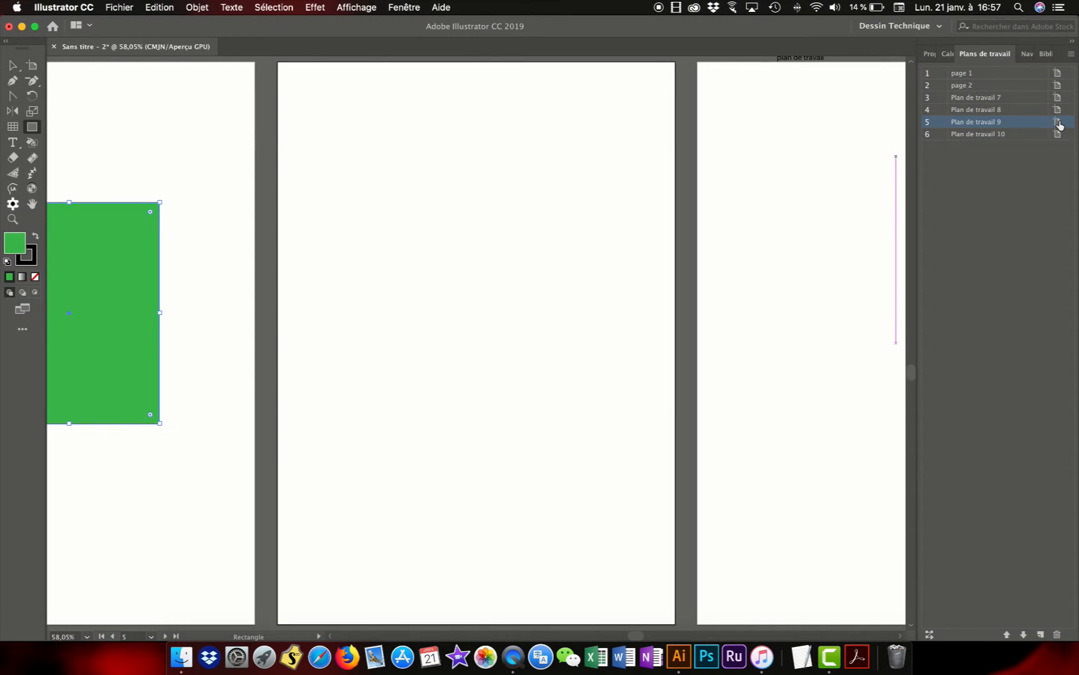
drag(356, 195, 556, 413)
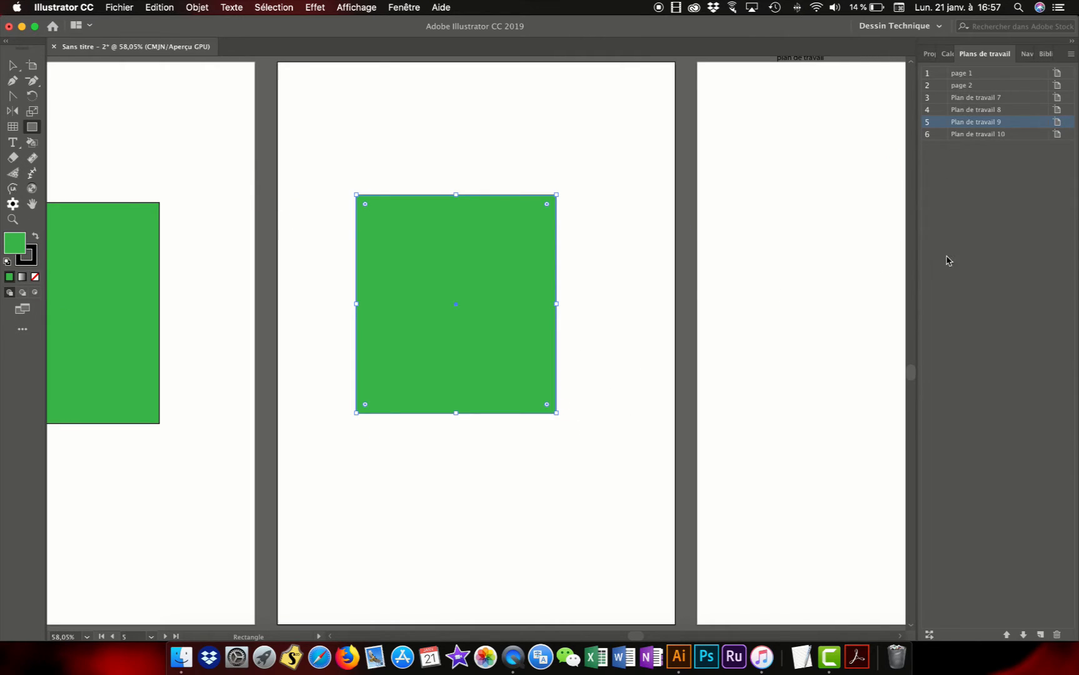
click(930, 58)
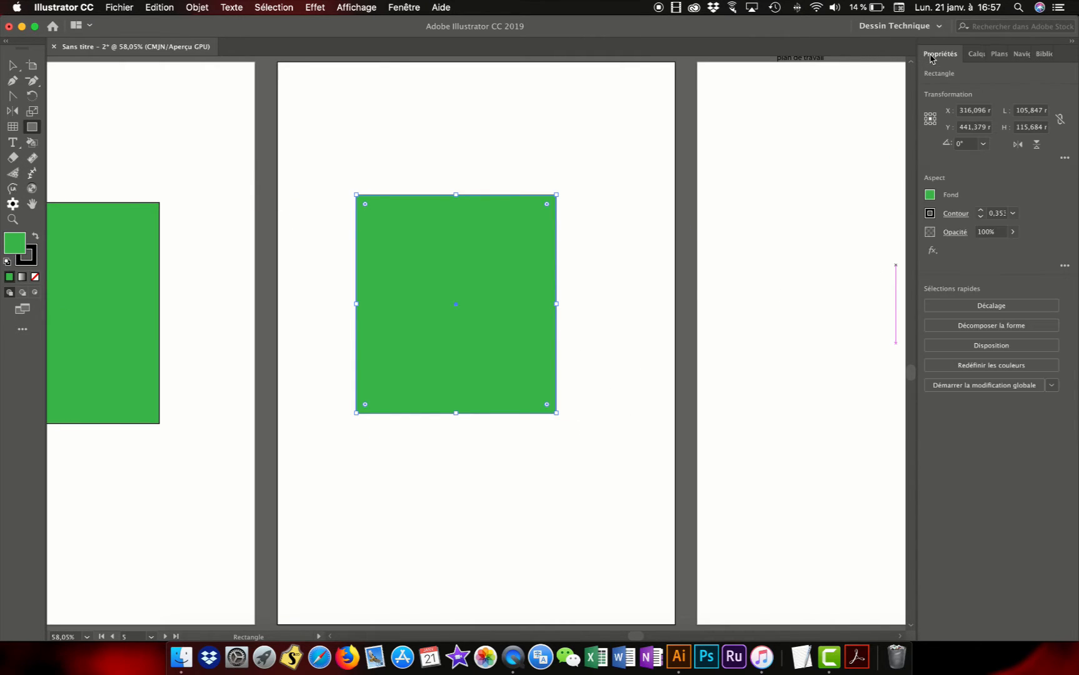
click(930, 196)
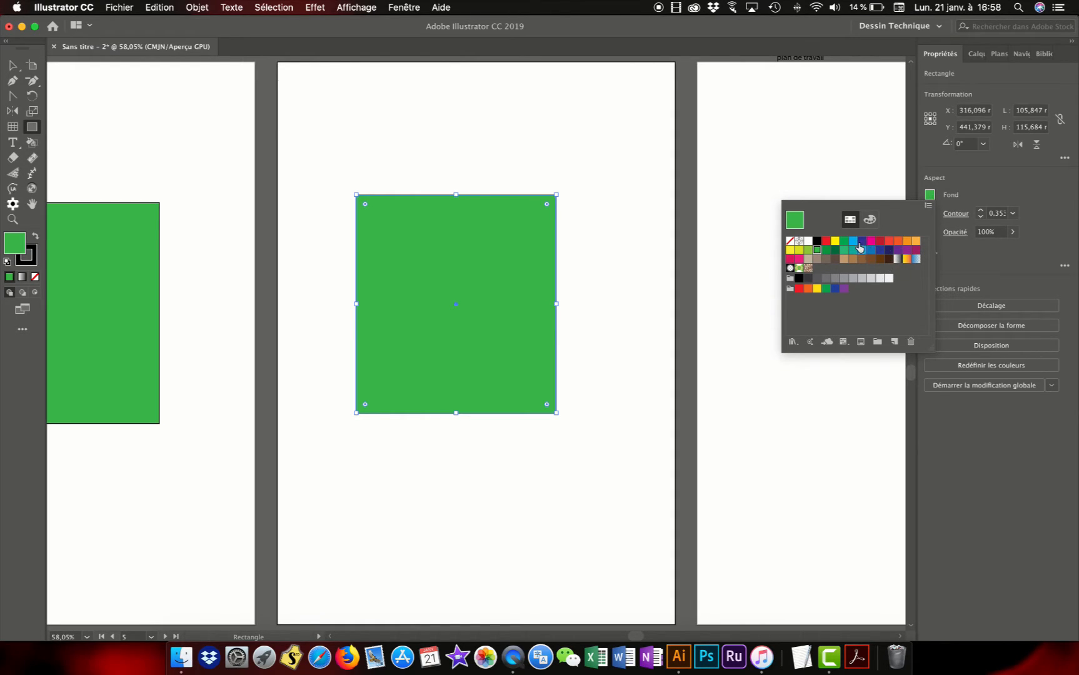
click(835, 242)
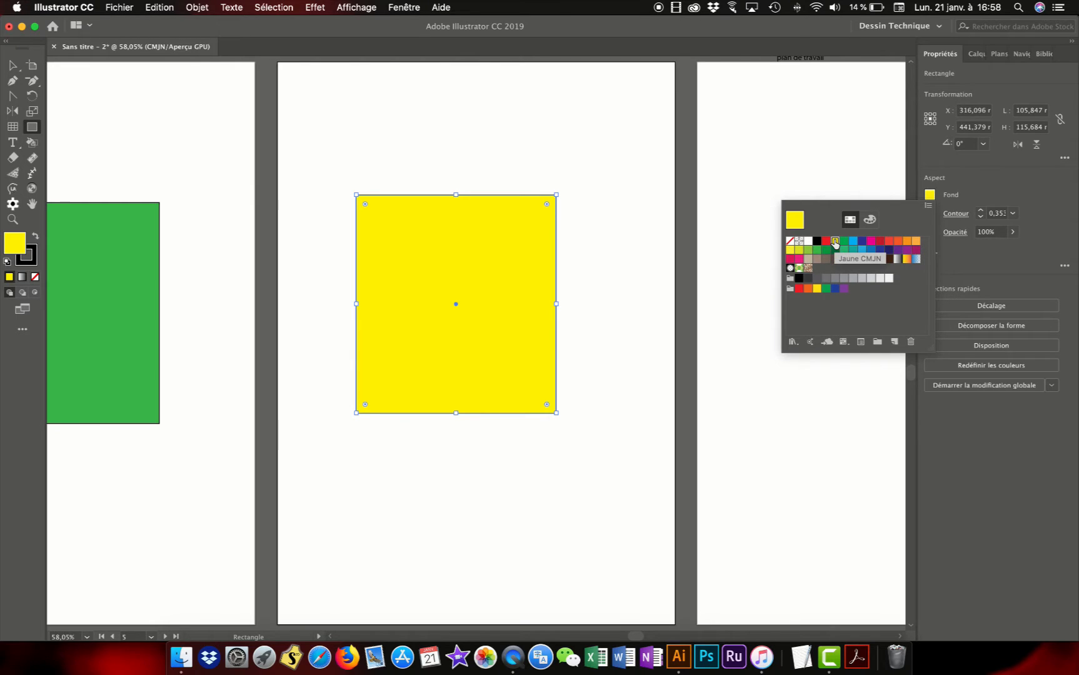
click(977, 187)
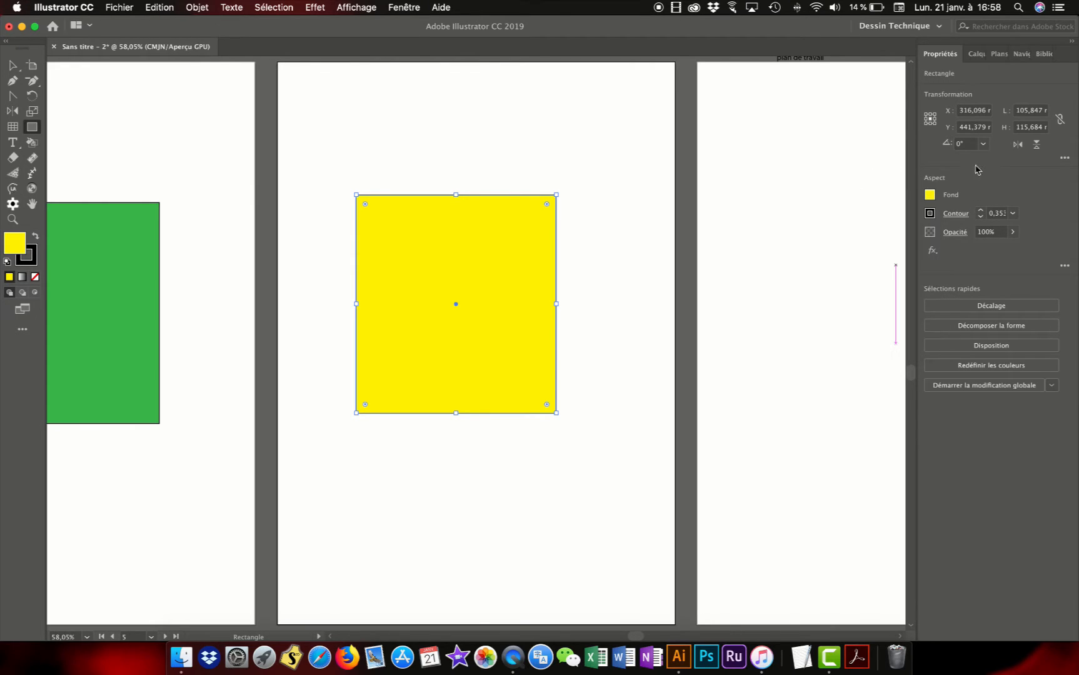
Step: Go to artboard 6, draw a rectangle about 95 × 99 mm on it and fill it with pink
click(1003, 55)
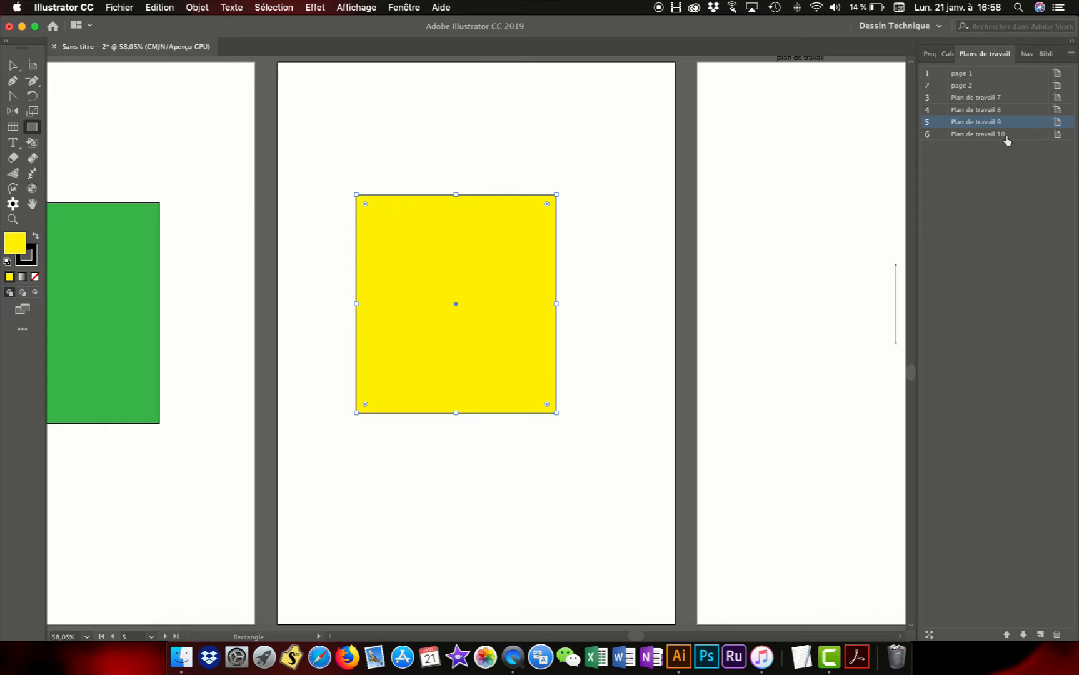
click(1057, 135)
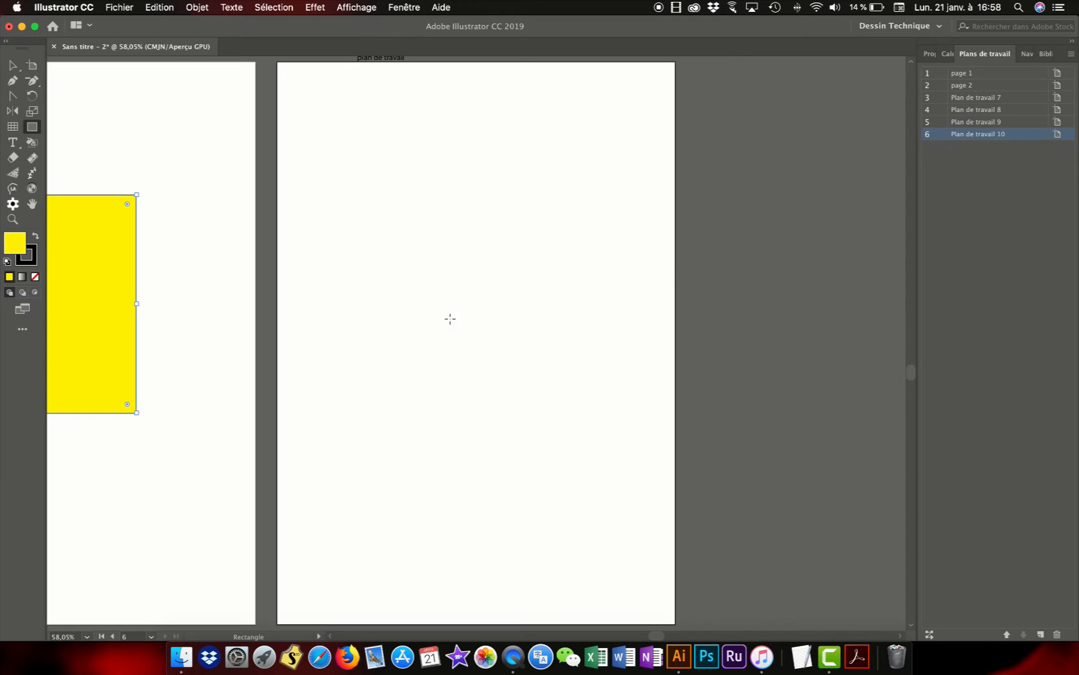
mouse_move(410, 217)
mouse_down()
mouse_move(555, 417)
mouse_move(590, 404)
mouse_up()
click(930, 54)
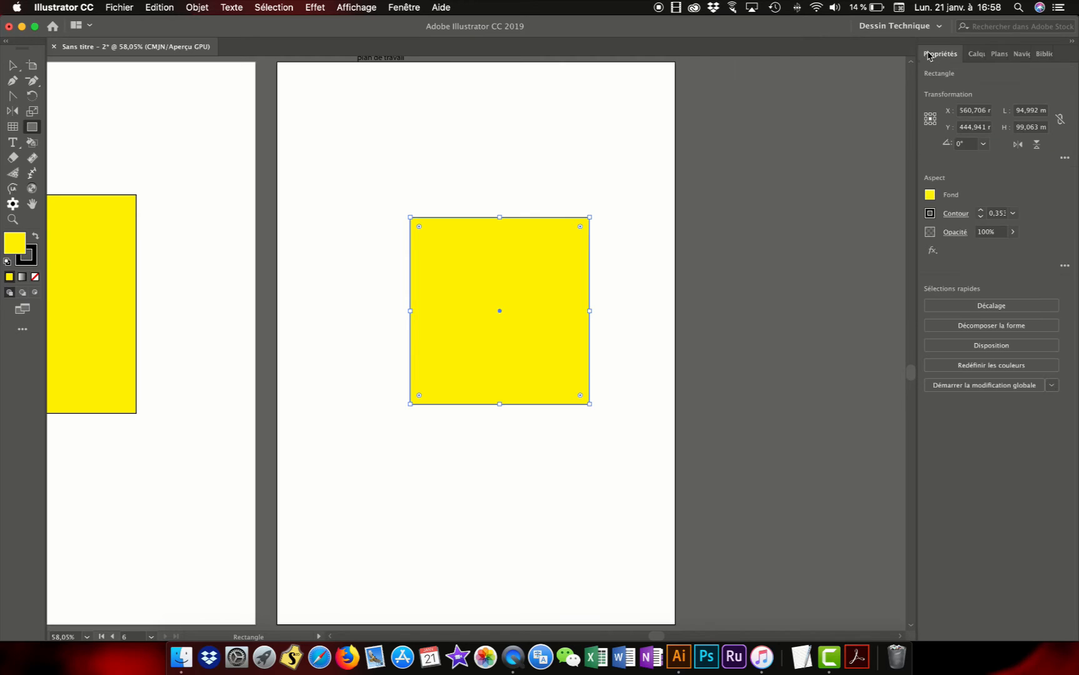
click(931, 199)
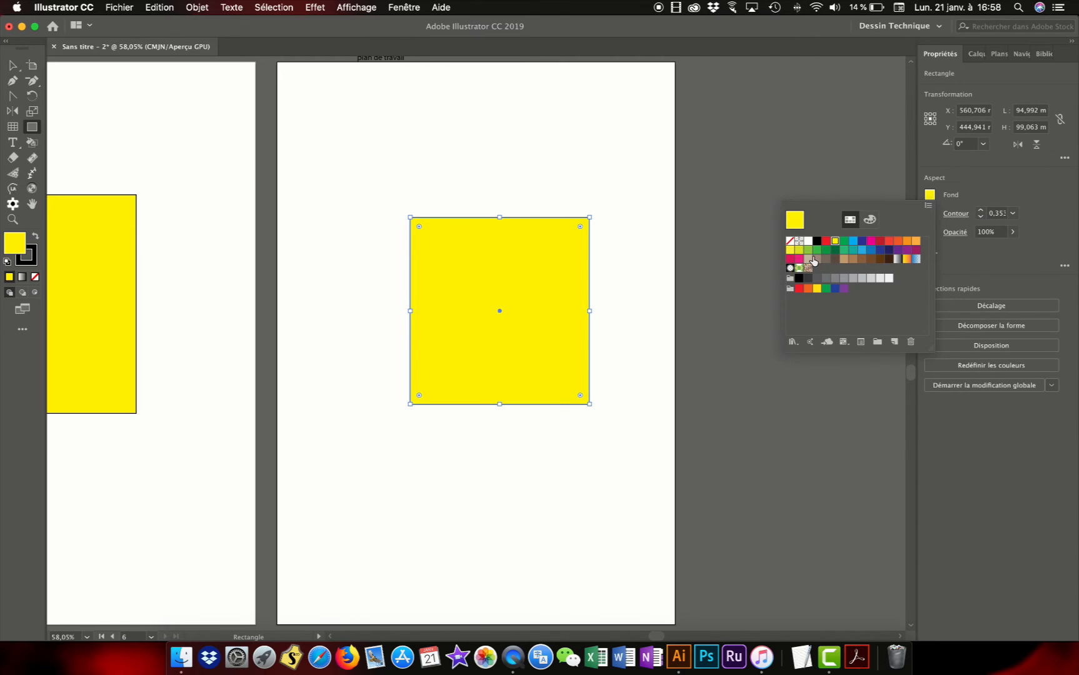
click(798, 260)
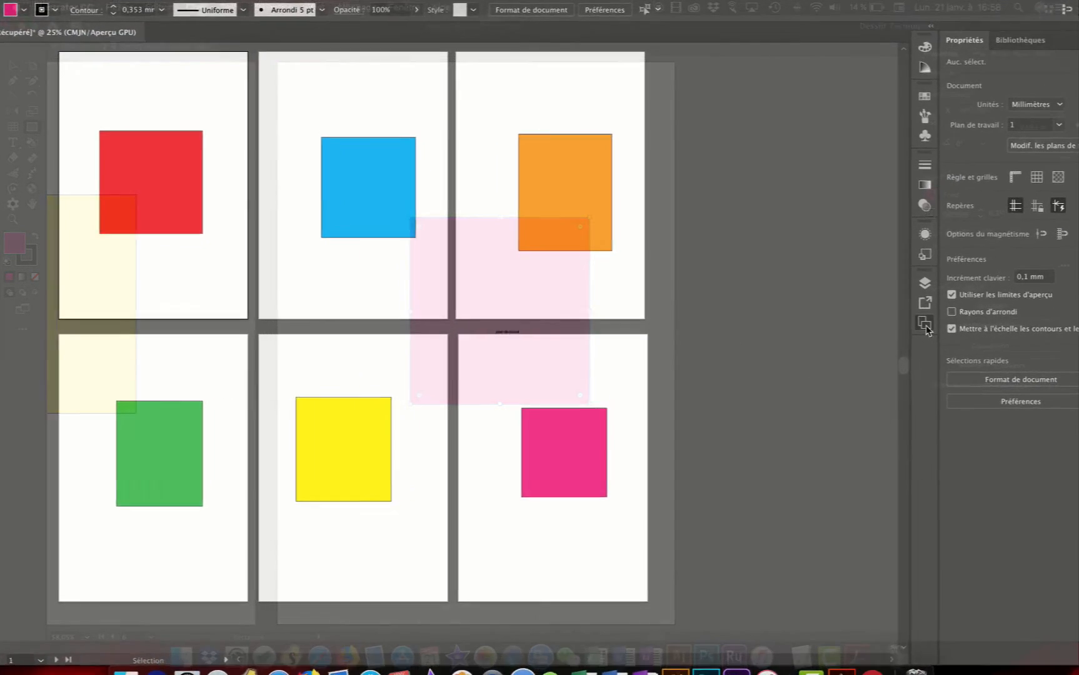
Step: Rename artboards 3 to 6 as page 3, page 4, page 5 and page 6
click(906, 330)
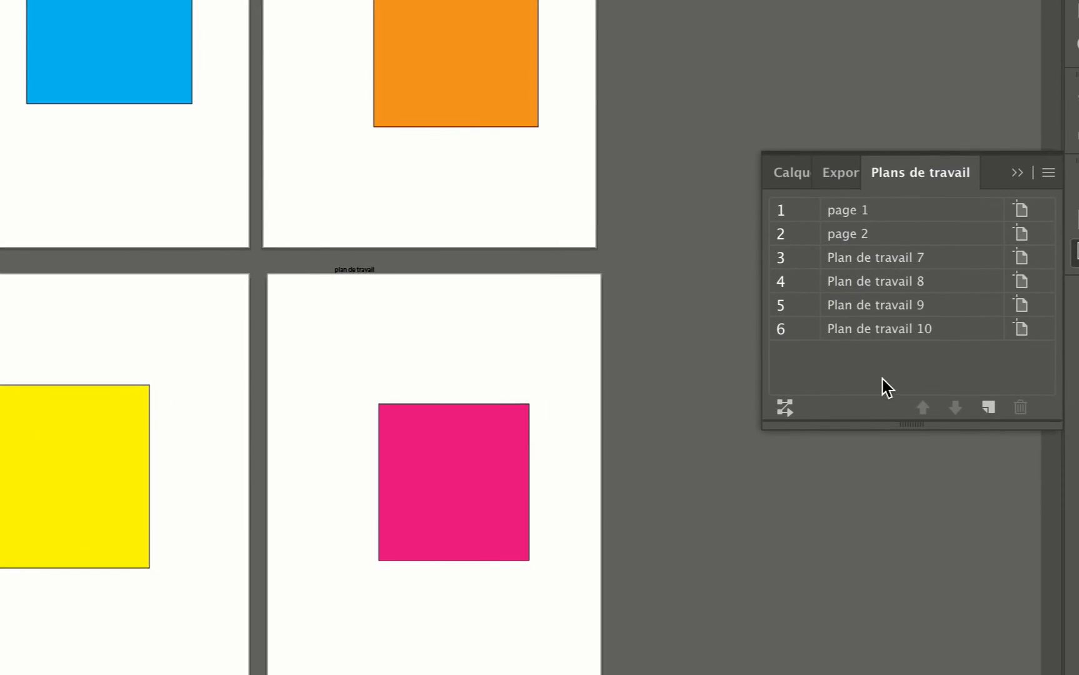
double_click(874, 263)
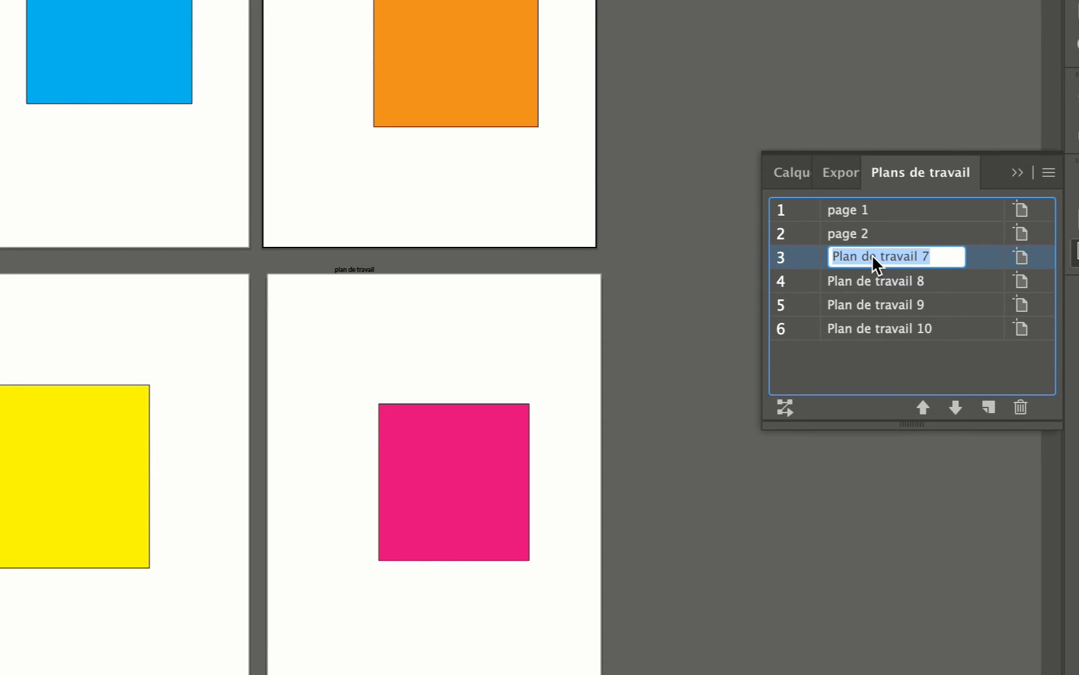
key(BackSpace)
text(page 3)
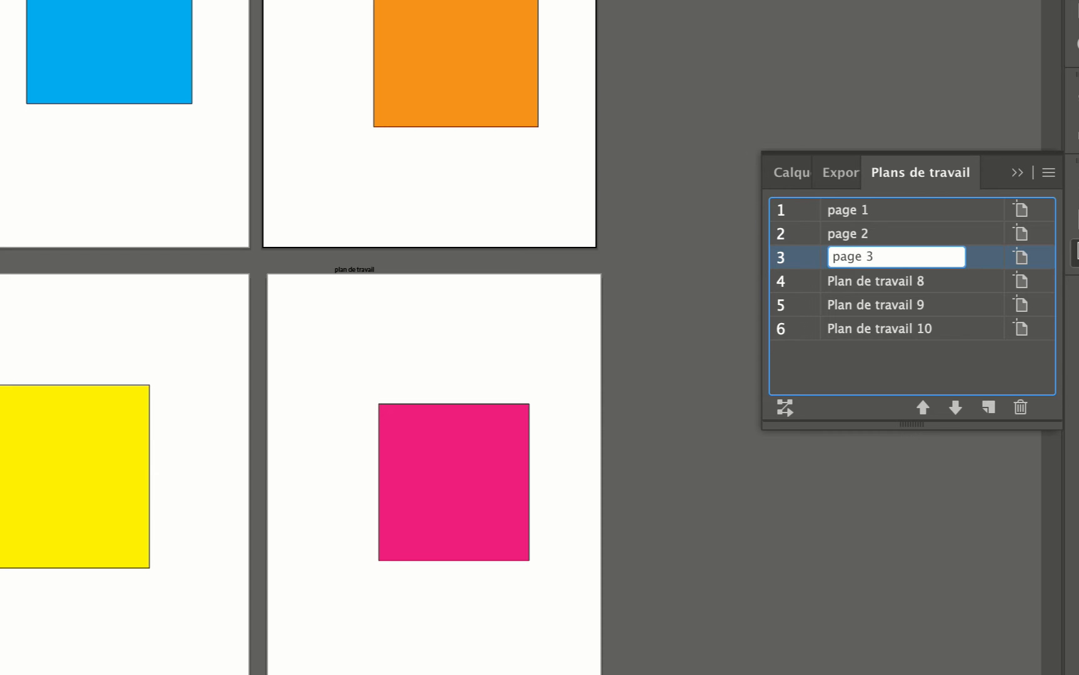
key(Return)
double_click(911, 281)
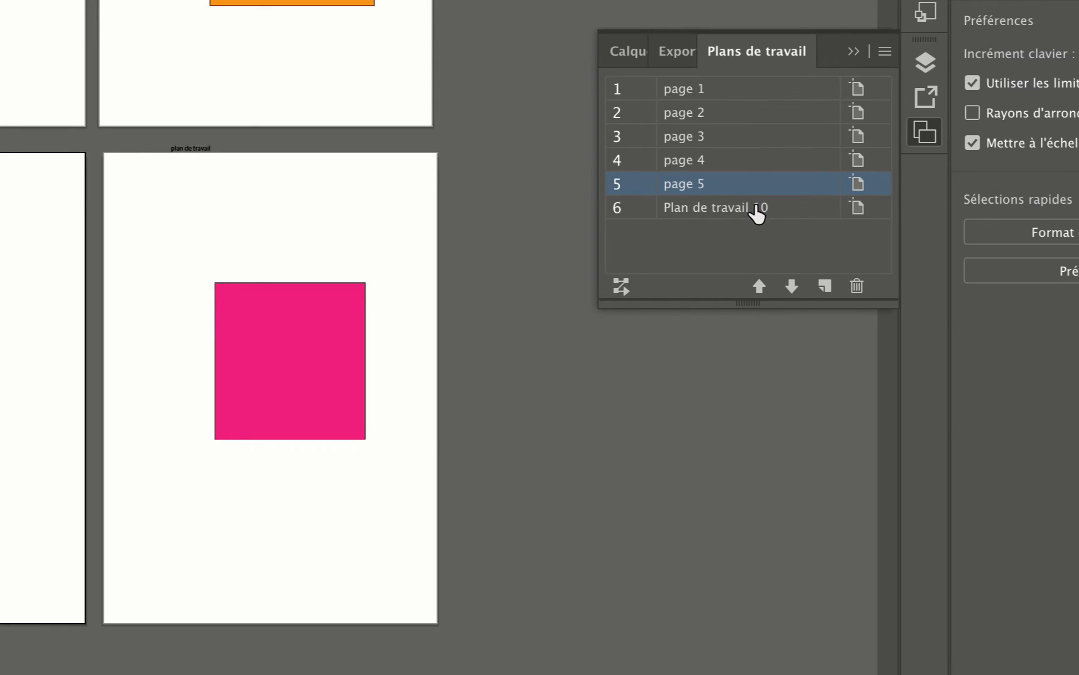
double_click(756, 208)
text(p)
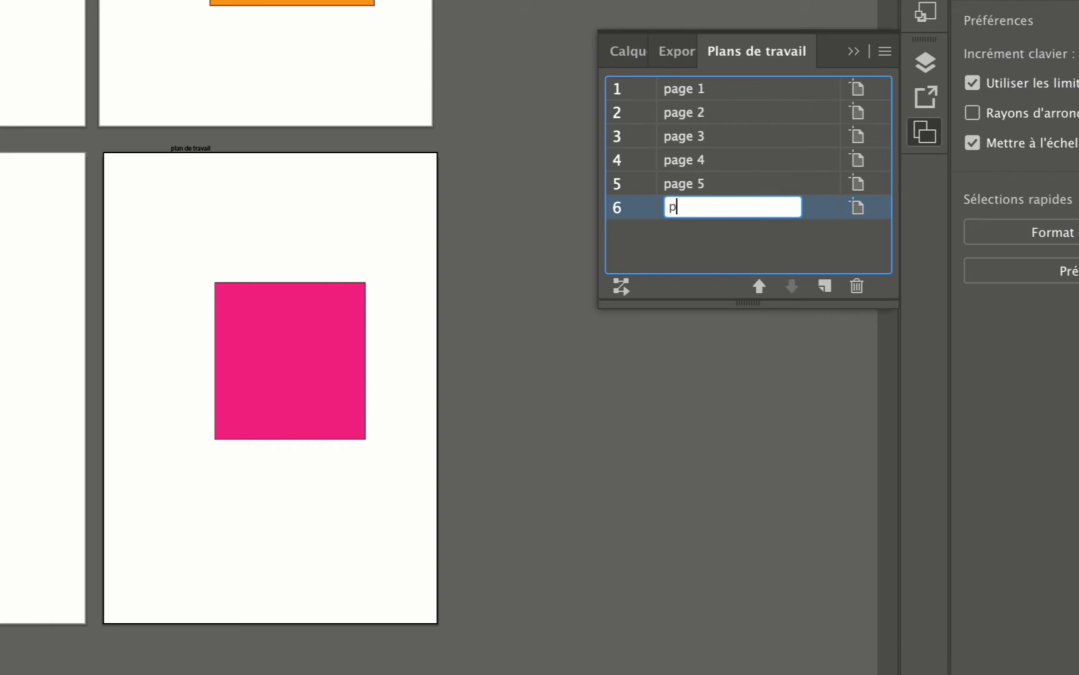
text(age 6)
key(Return)
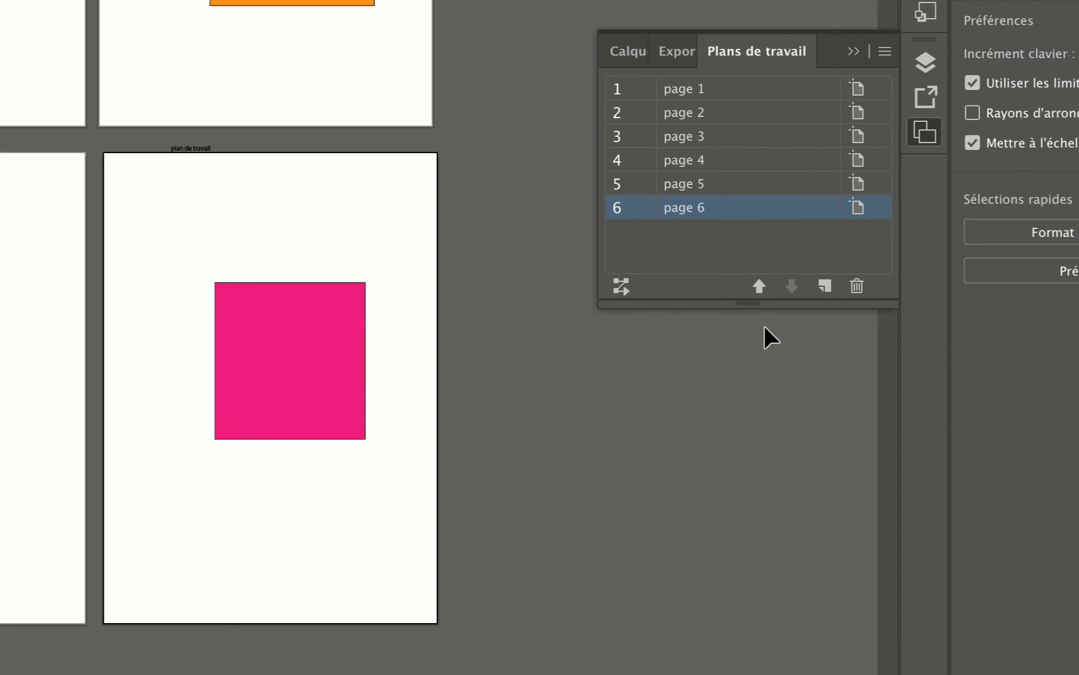
Step: Move the page 6 artboard up to first place in the artboard order
click(760, 287)
click(760, 287)
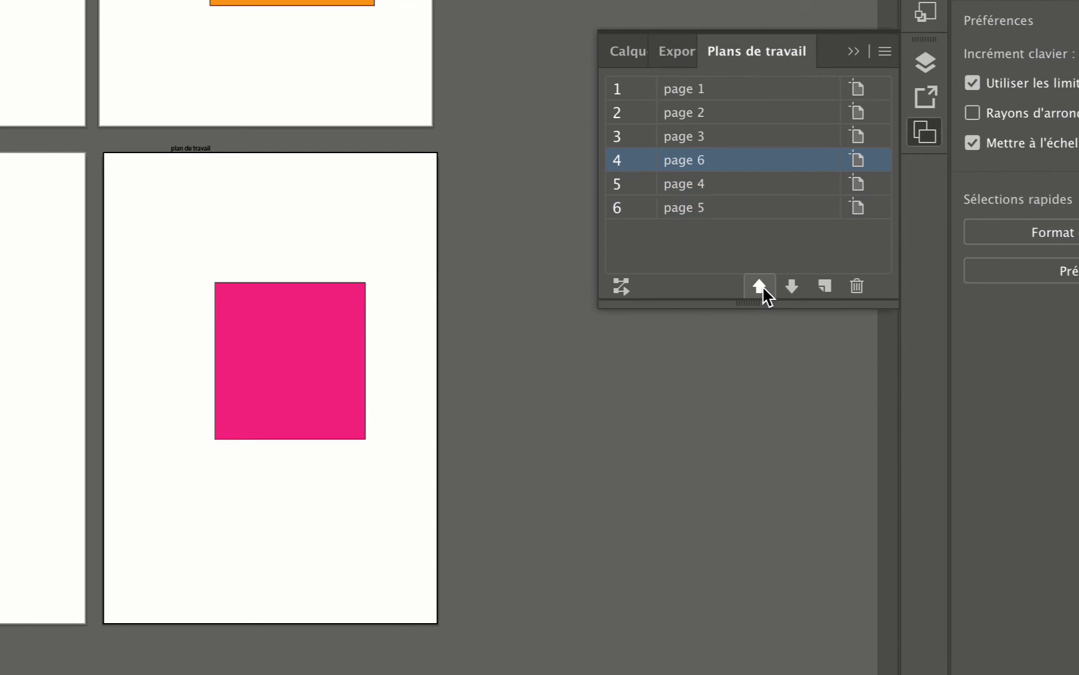
click(760, 287)
click(759, 287)
click(759, 287)
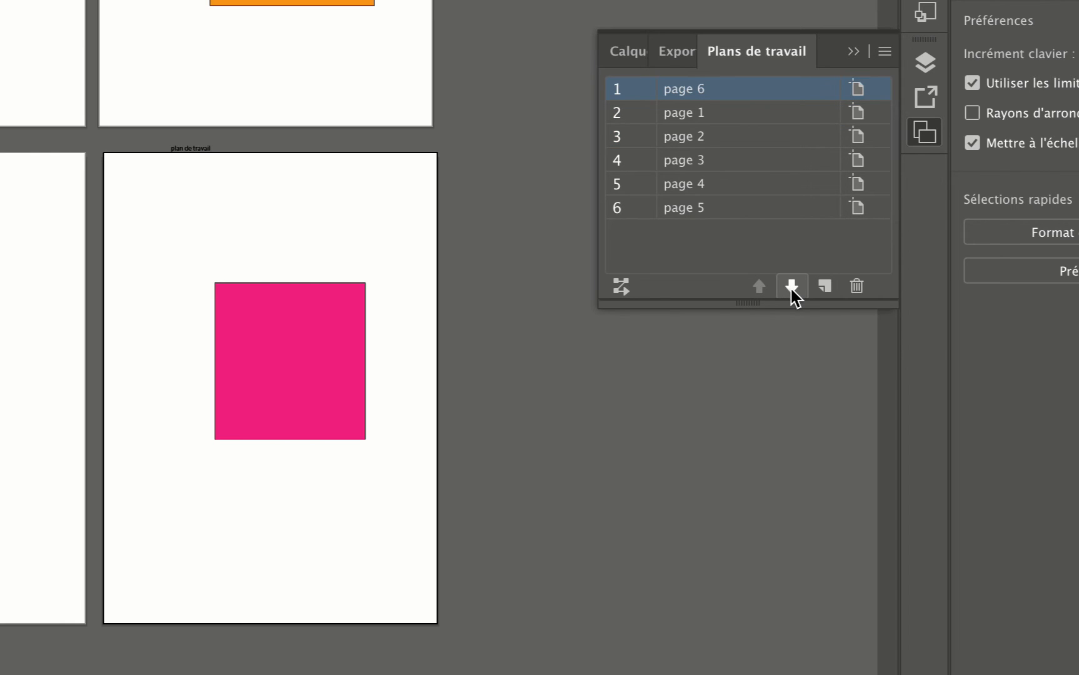
Step: Move the page 6 artboard back down to last place in the artboard order
click(792, 287)
click(792, 287)
click(792, 286)
click(792, 287)
click(791, 287)
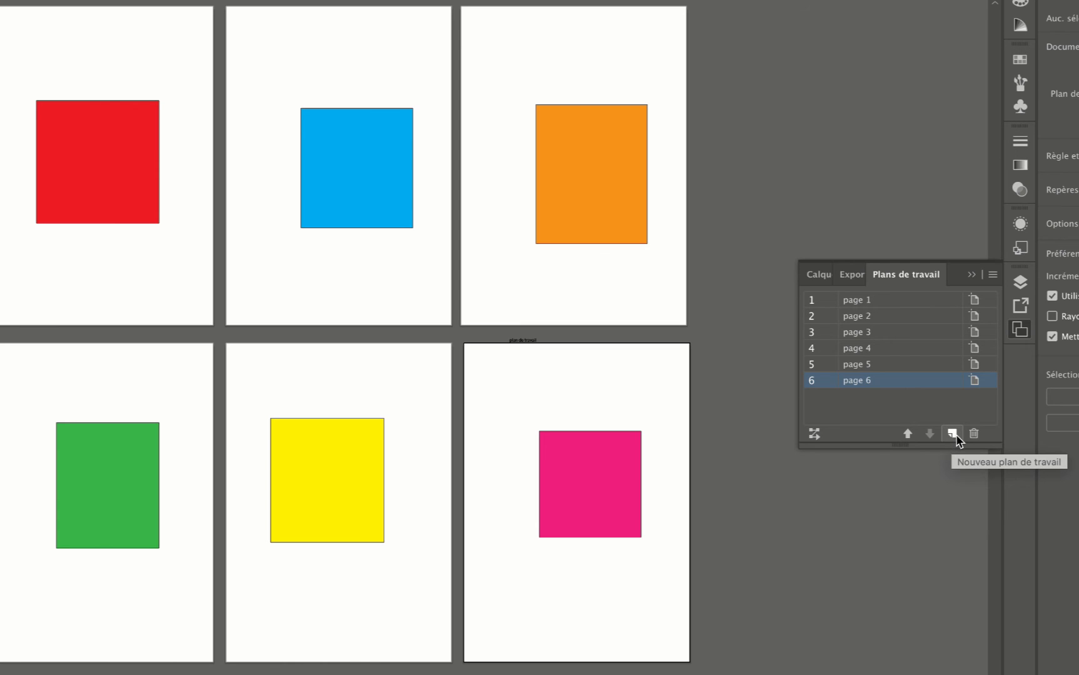
Step: Add a new artboard after page 6 and name it page 7
click(954, 435)
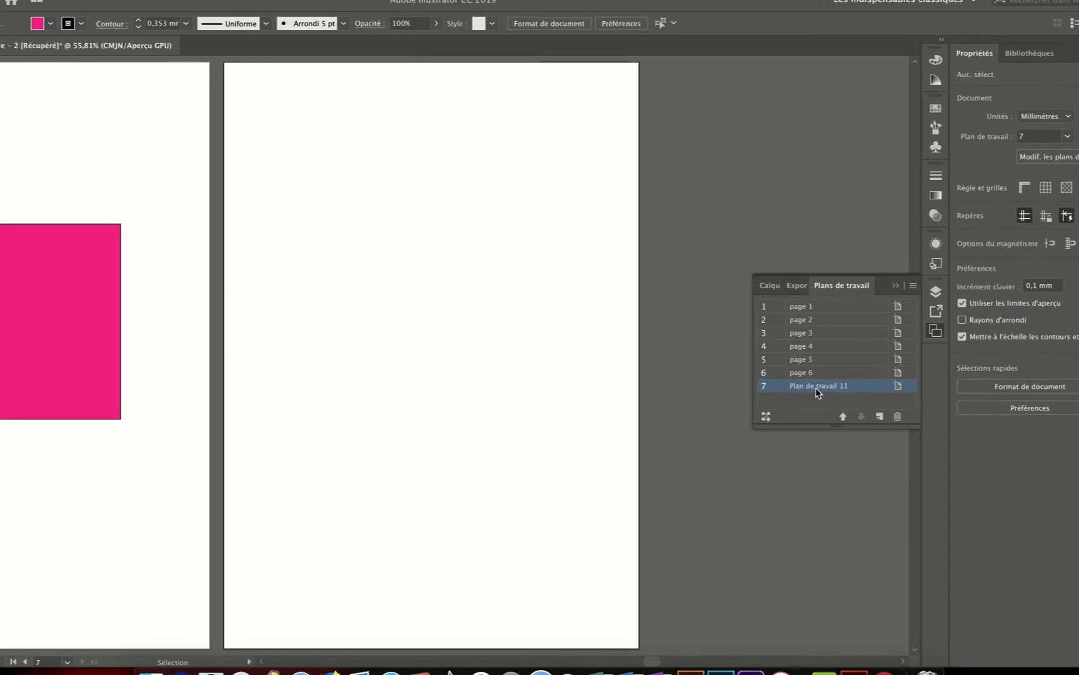
double_click(873, 403)
key(BackSpace)
text(page)
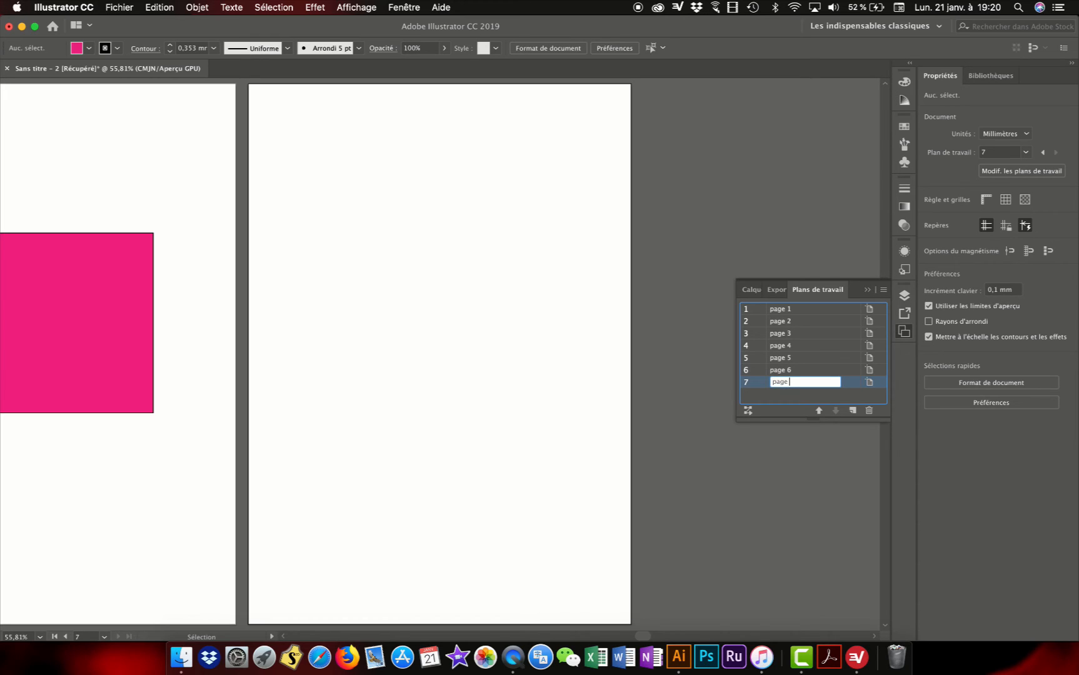
text( 7)
key(Return)
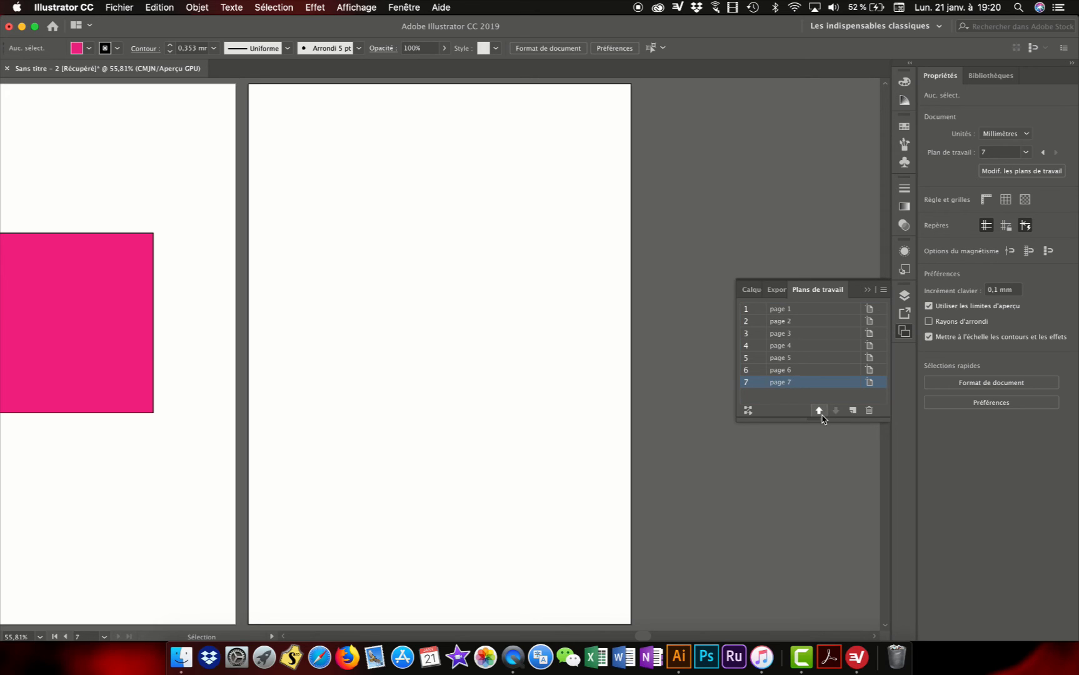
Step: Delete the page 7 artboard
click(869, 411)
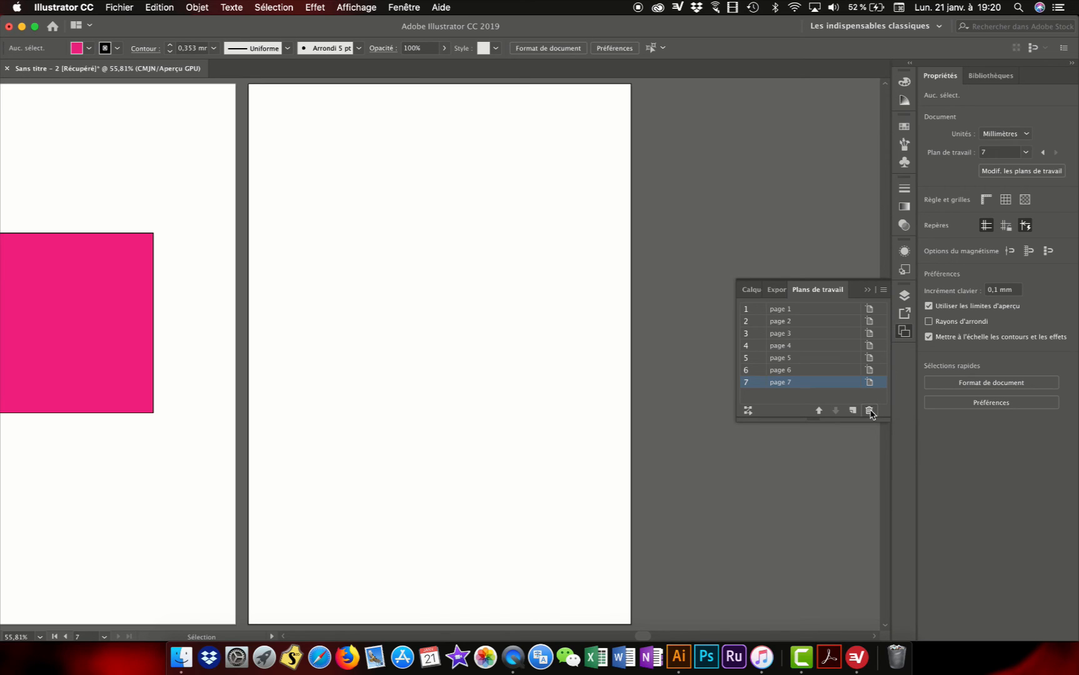